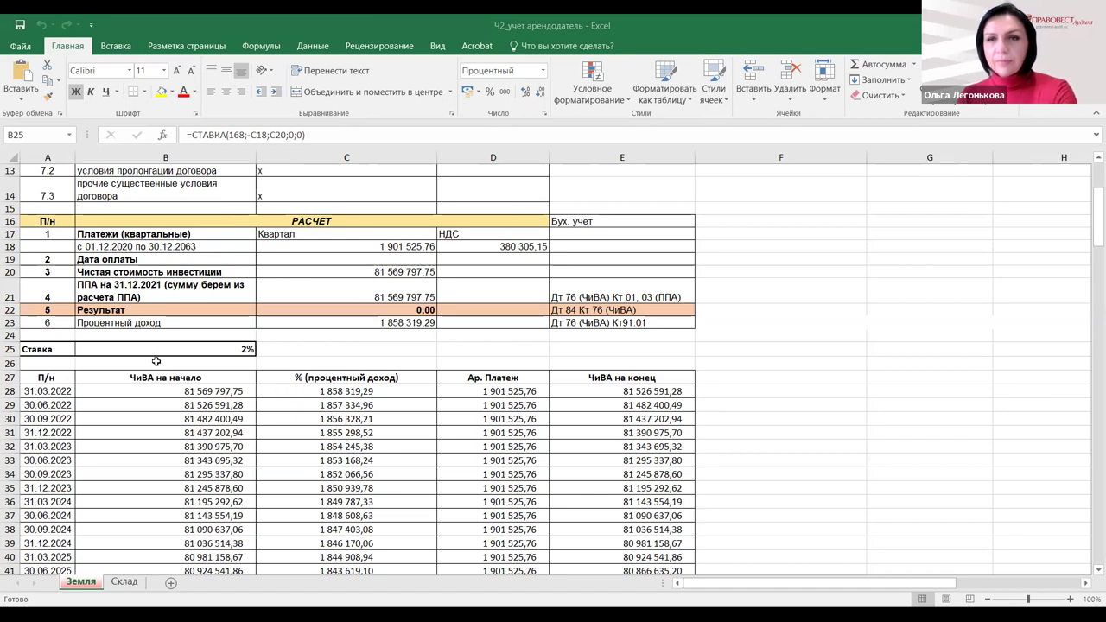
- Review the lease's general conditions on the Земля sheet, from the contract row down to the quarterly payment period
key("ctrl+Home")
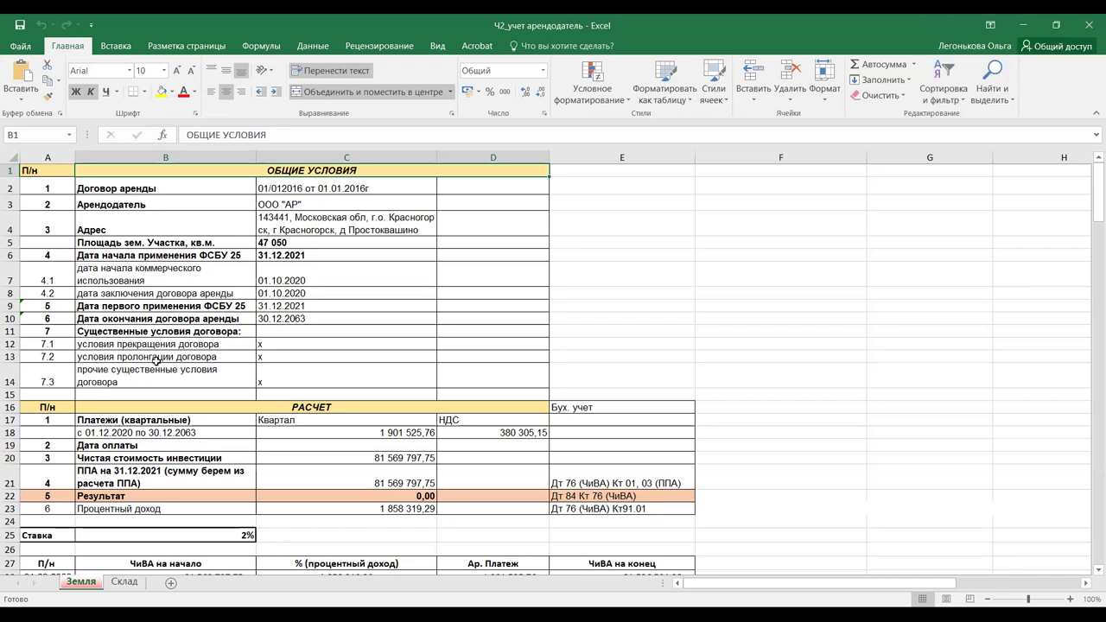
left_click(580, 228)
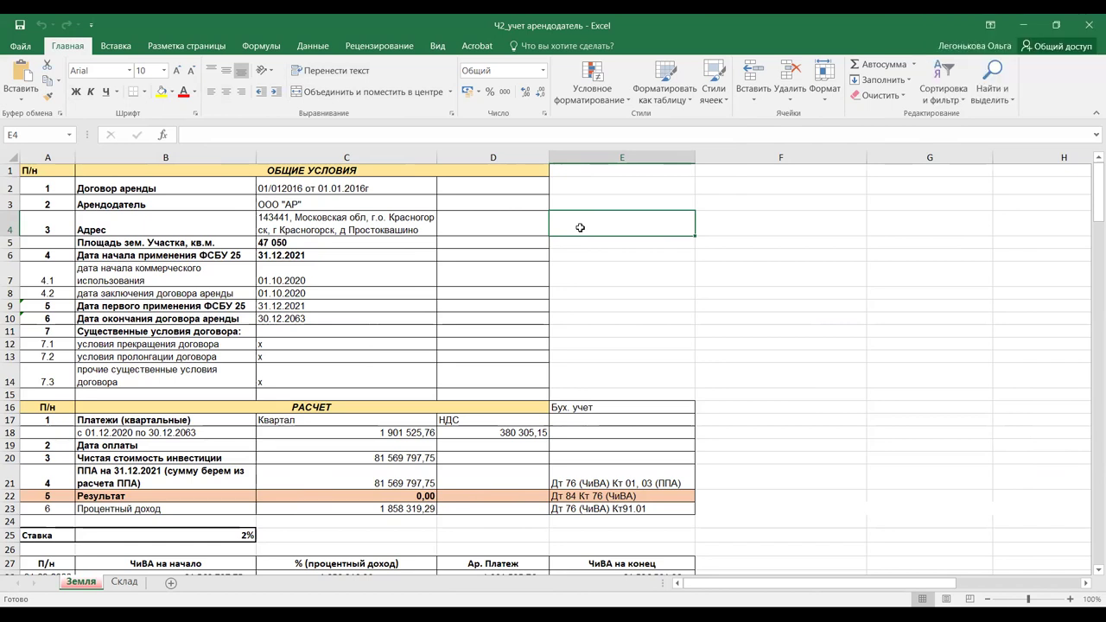
key("Left")
key("Left")
key("Left")
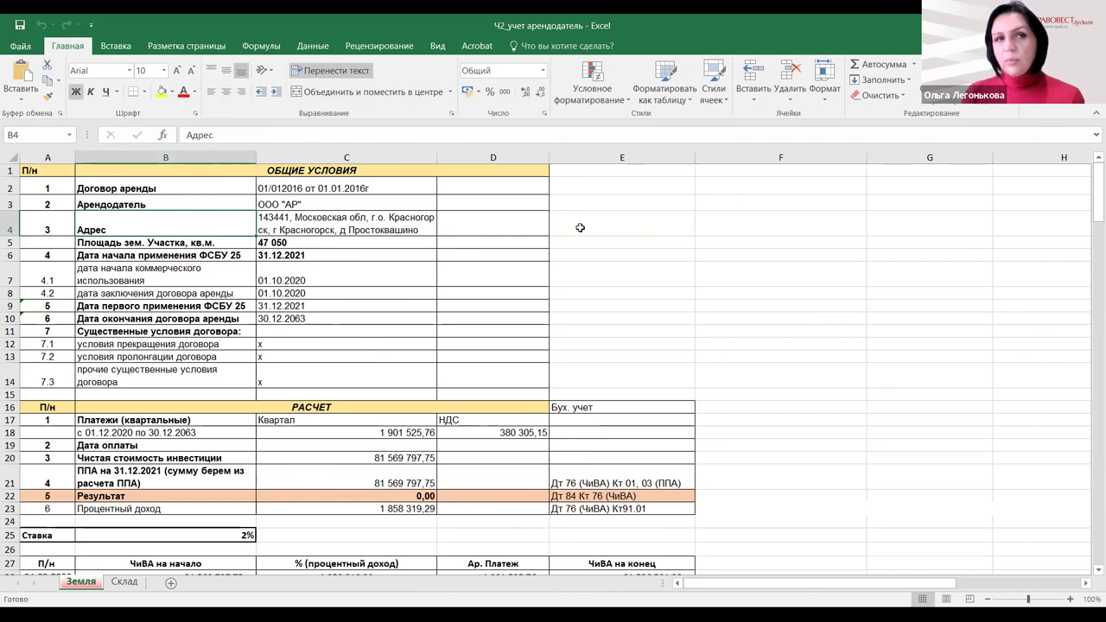
key("Down")
key("Down")
key("Down")
key("Down")
key("Down")
key("Down")
key("Down")
key("Down")
key("Down")
key("Down")
key("Down")
key("Down")
key("Down")
key("Down")
key("Down")
key("Down")
key("Down")
key("Down")
key("Down")
key("Down")
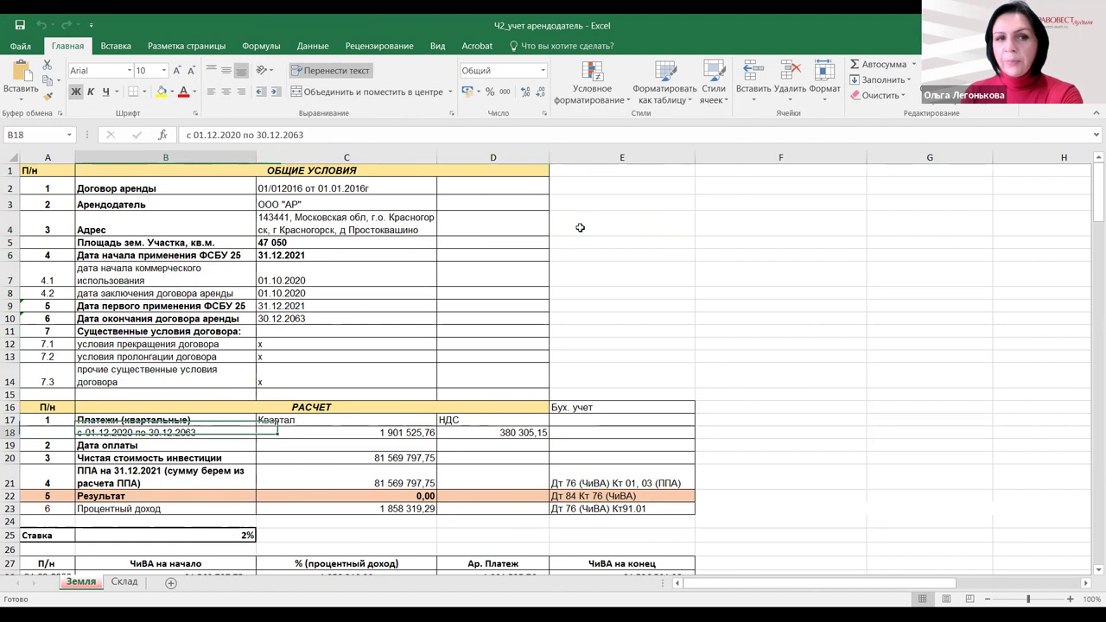
key("Up")
key("Up")
key("Up")
key("Up")
key("Up")
key("Up")
key("Up")
key("Up")
key("Up")
key("Up")
key("Up")
key("Up")
key("Up")
key("Up")
key("Up")
key("Up")
key("Up")
key("Up")
key("Up")
key("Up")
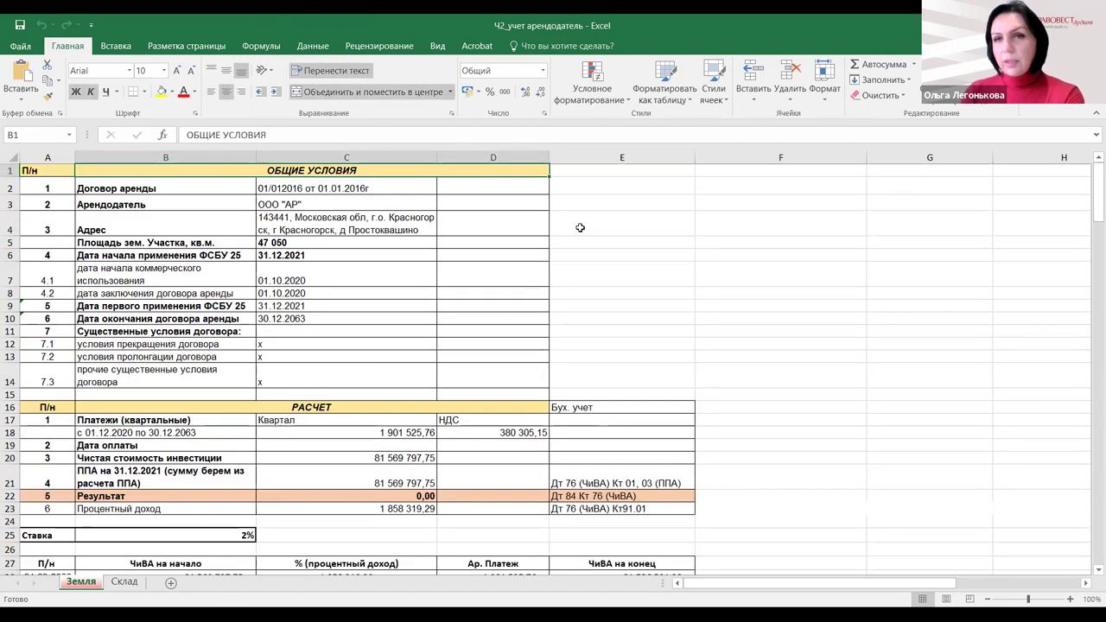
- Go through the row labels of the general conditions and the РАСЧЕТ section down to Процентный доход
key("Down")
key("Down")
key("Down")
key("Down")
key("Down")
key("Down")
key("Down")
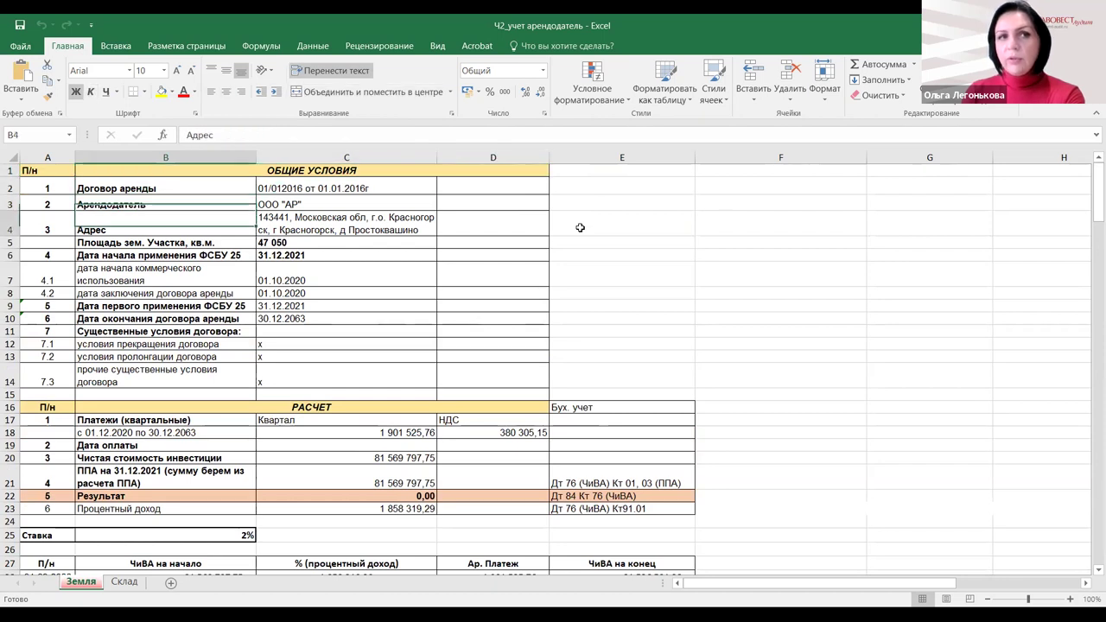
key("Down")
key("Down")
key("Down")
key("Down")
key("Down")
key("Down")
key("Down")
key("Down")
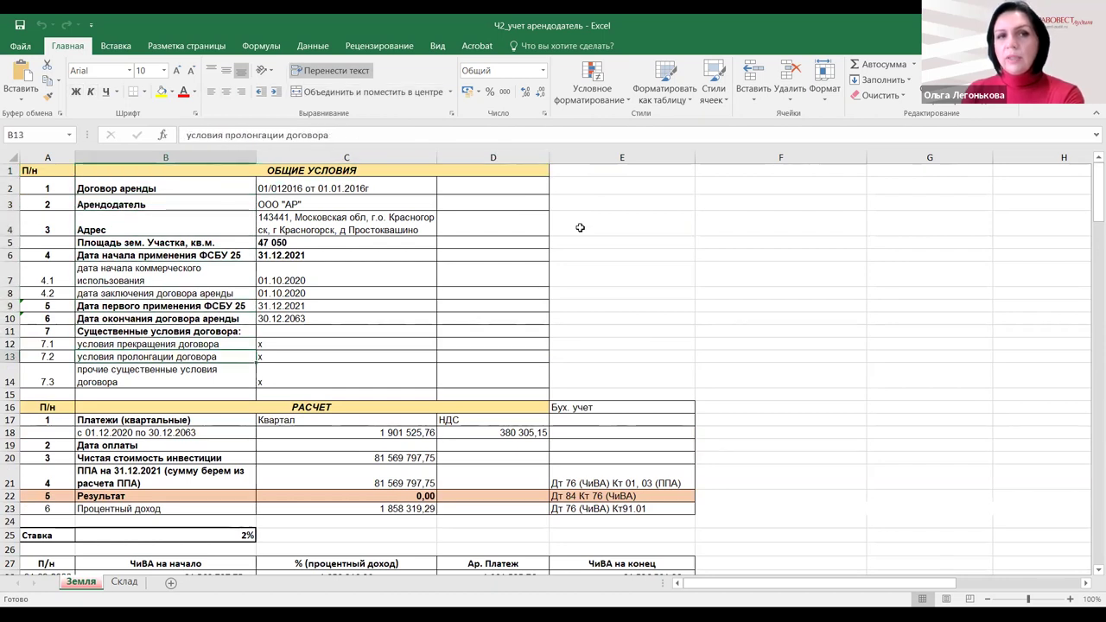
key("Down")
key("Down")
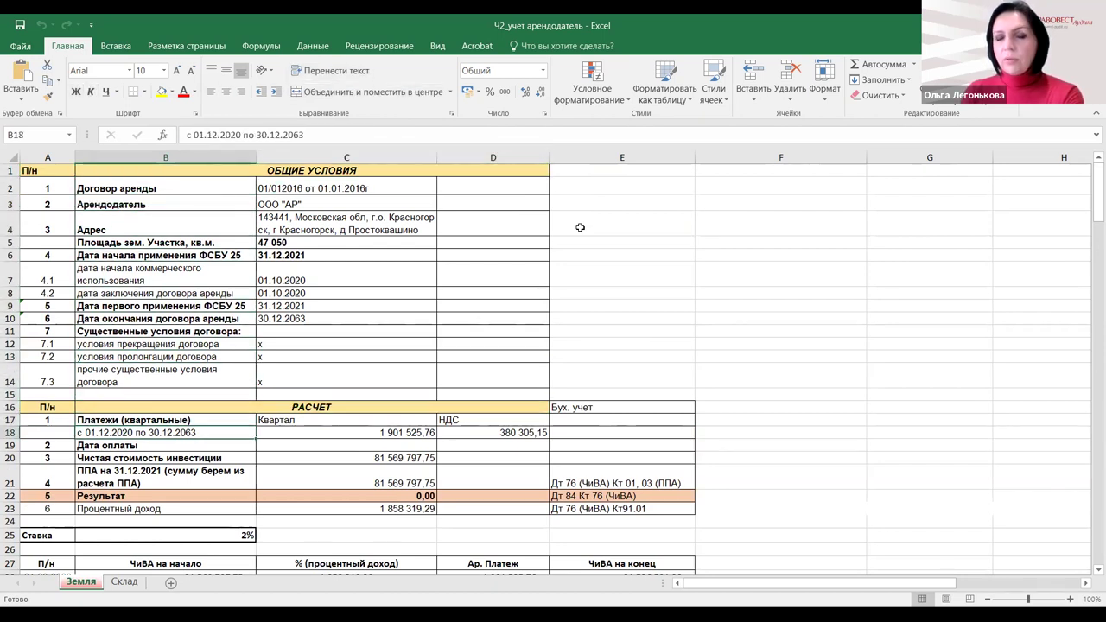
key("Down")
key("Down")
key("Down")
key("Down")
key("Down")
key("Down")
key("Down")
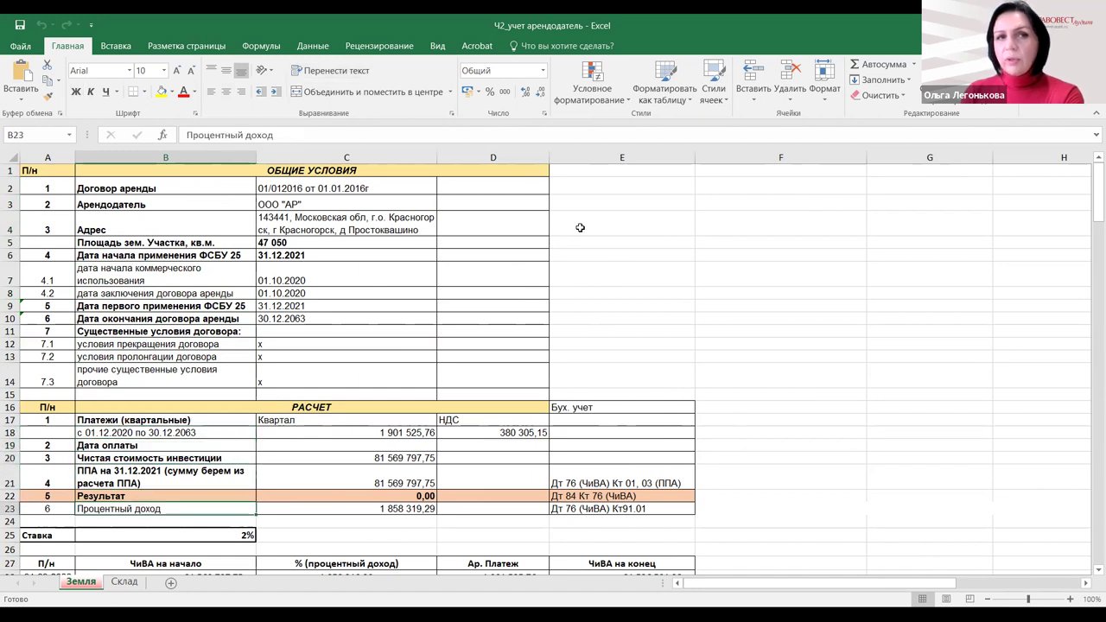
- Examine the opening net investment values (ЧиВА на начало) in the first rows of the quarterly schedule
key("Down")
key("Down")
key("Down")
key("Down")
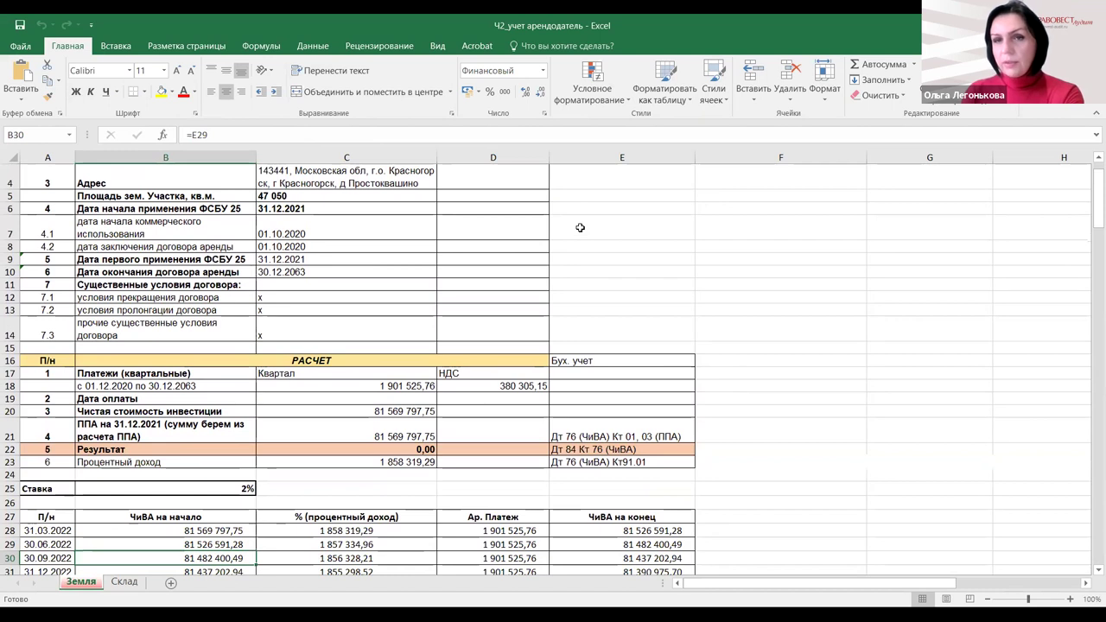
key("Down")
key("Down")
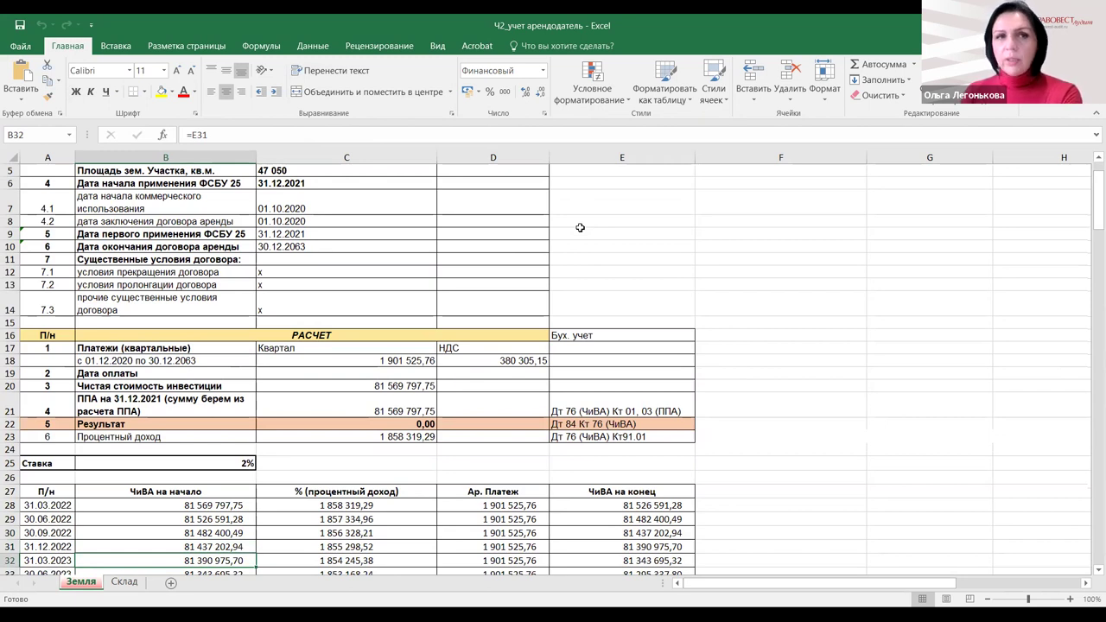
key("Down")
key("Down")
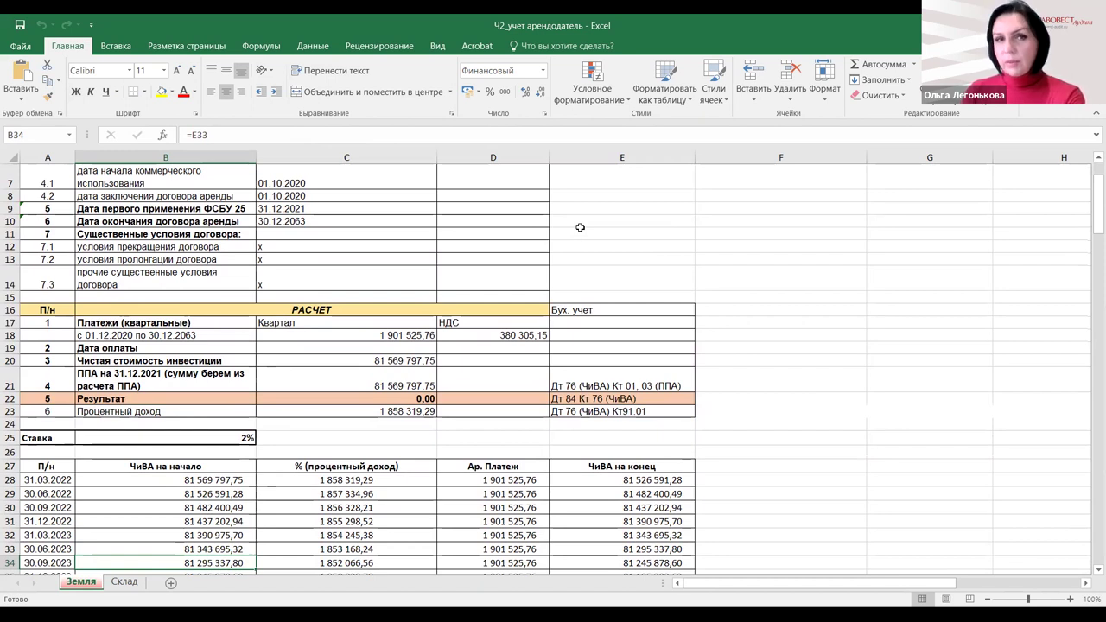
key("Down")
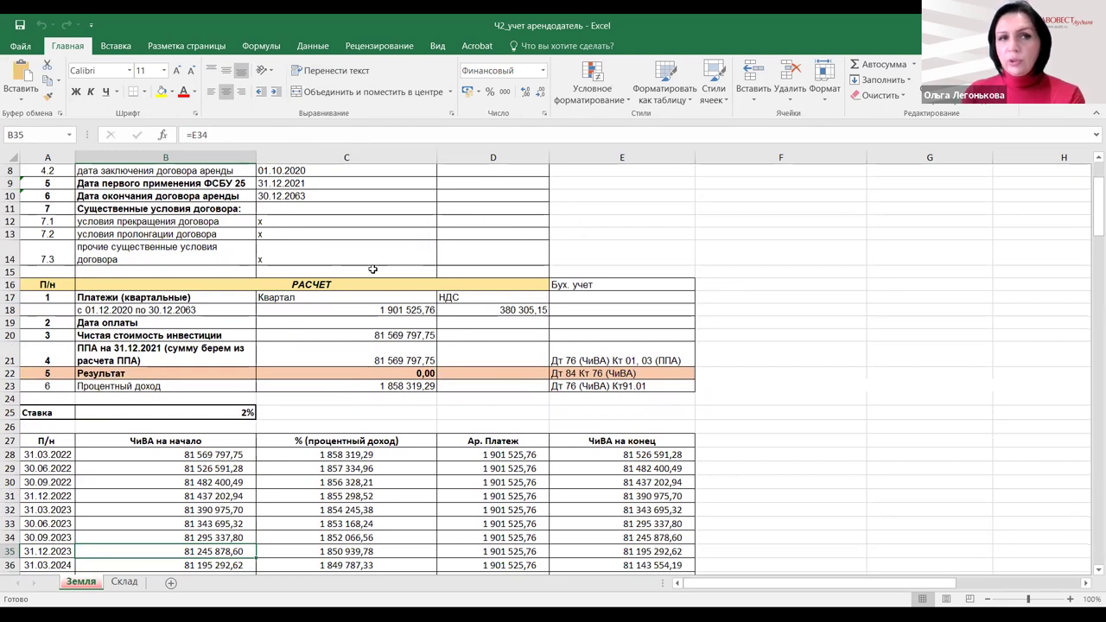
- Examine the calculation amounts in column C down to Процентный доход, and the Ставка cell B25
left_click(340, 262)
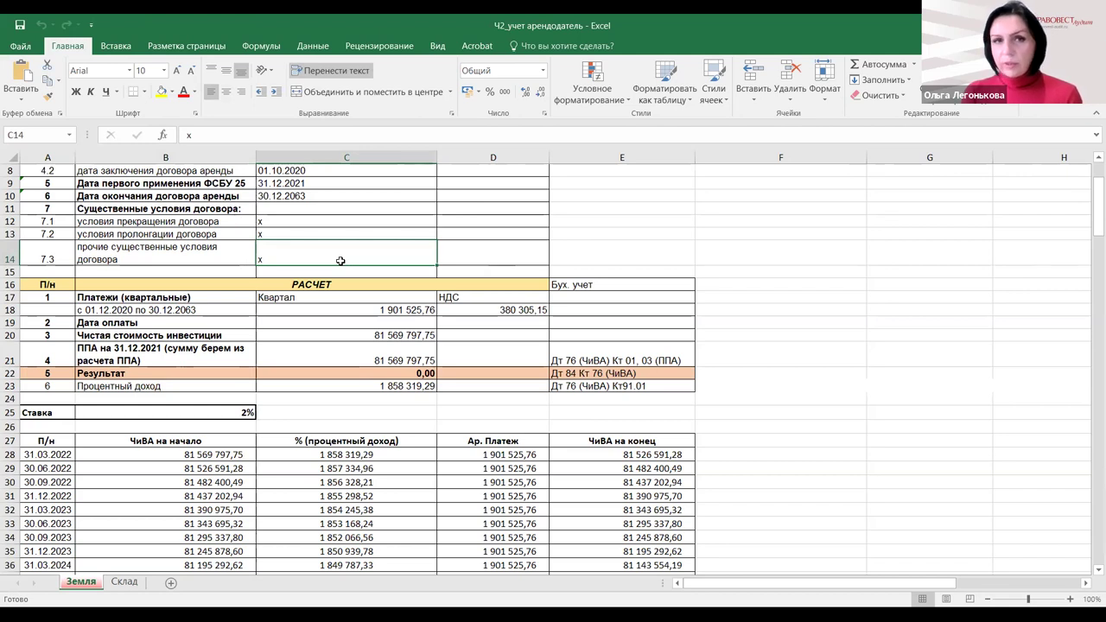
key("Down")
key("Down")
key("Down")
key("Down")
key("Down")
key("Down")
key("Down")
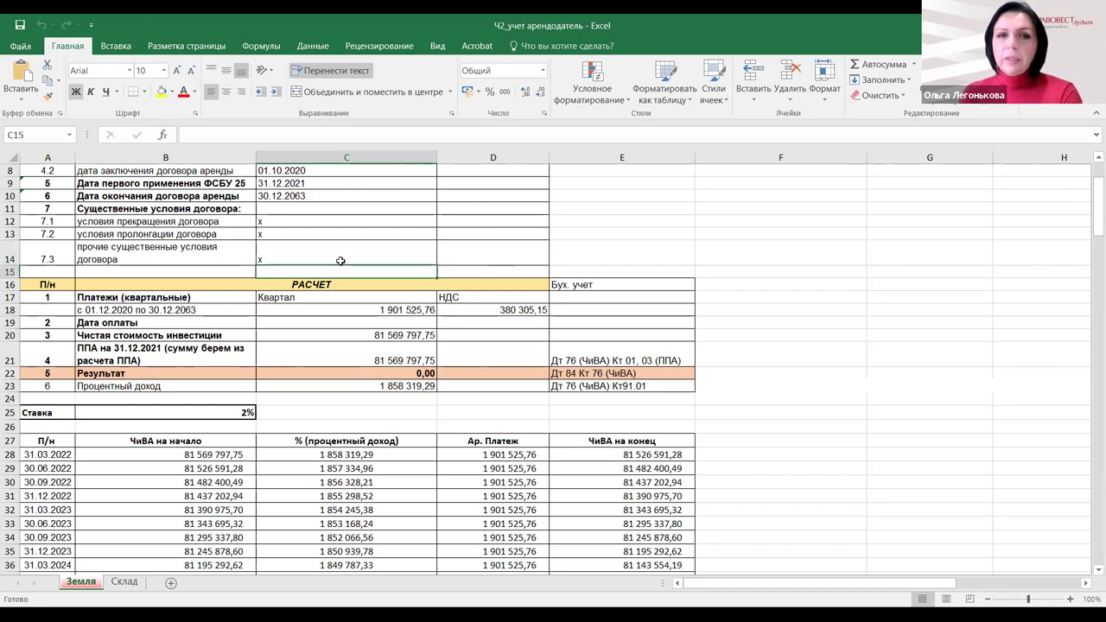
key("Down")
key("Down")
key("Down")
key("Down")
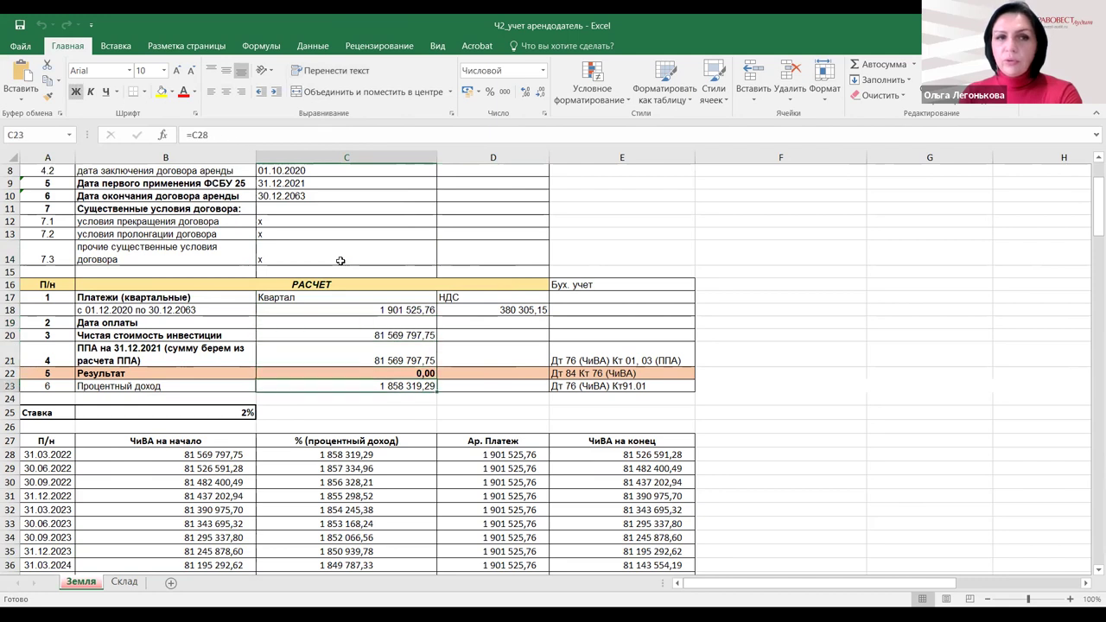
key("Left")
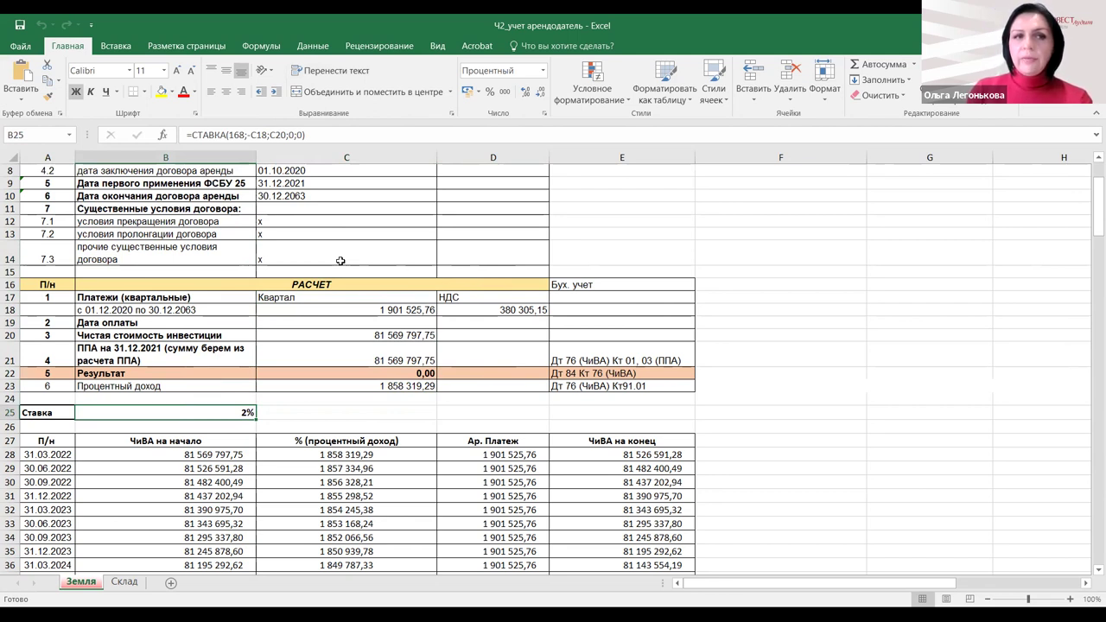
- Inspect the СТАВКА function's arguments in B25, including Плт, Бс and Тип, and close them without changes
double_click(172, 412)
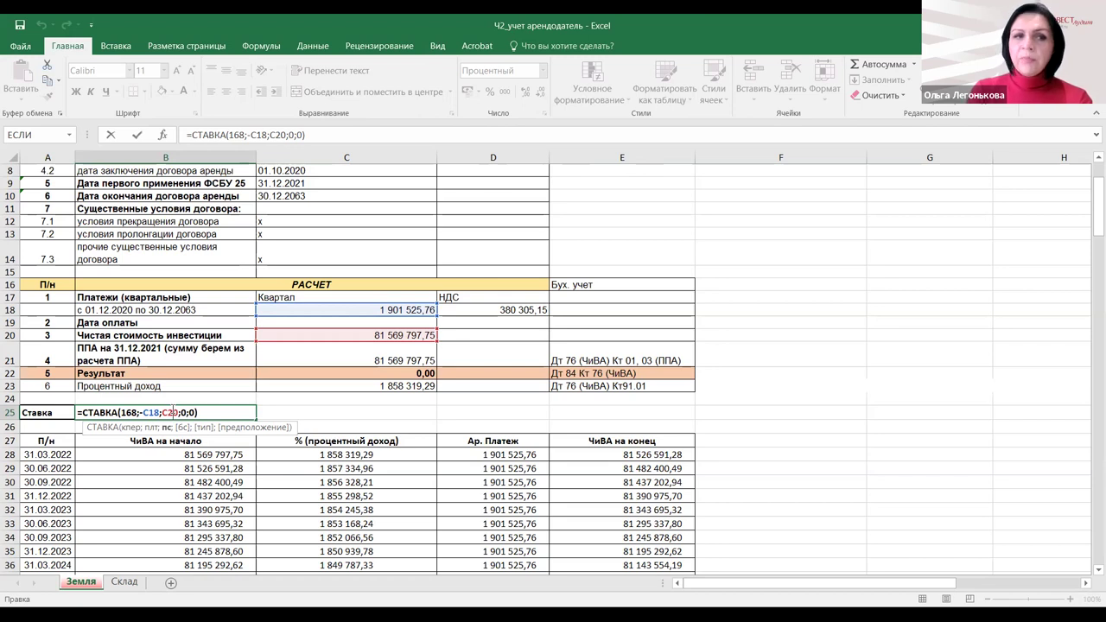
left_click(163, 135)
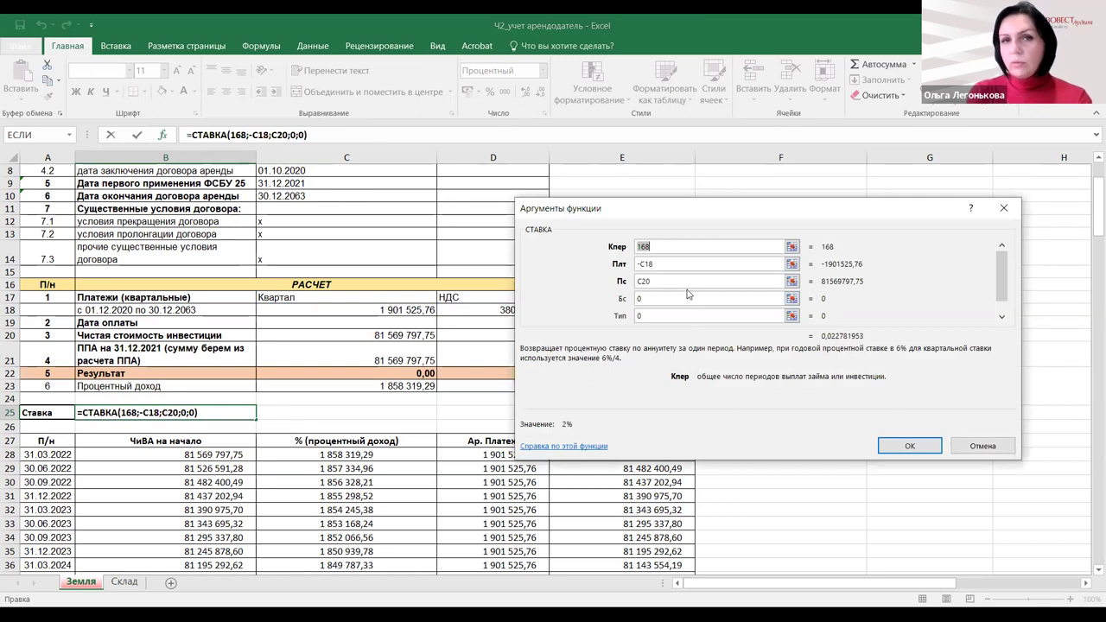
left_click(709, 298)
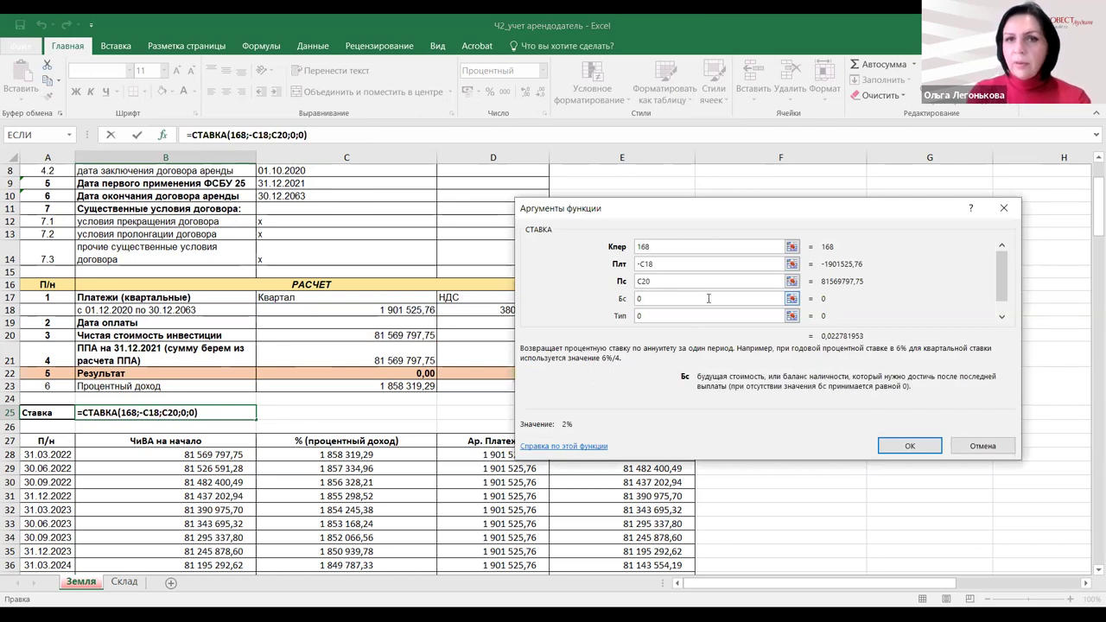
left_click(705, 315)
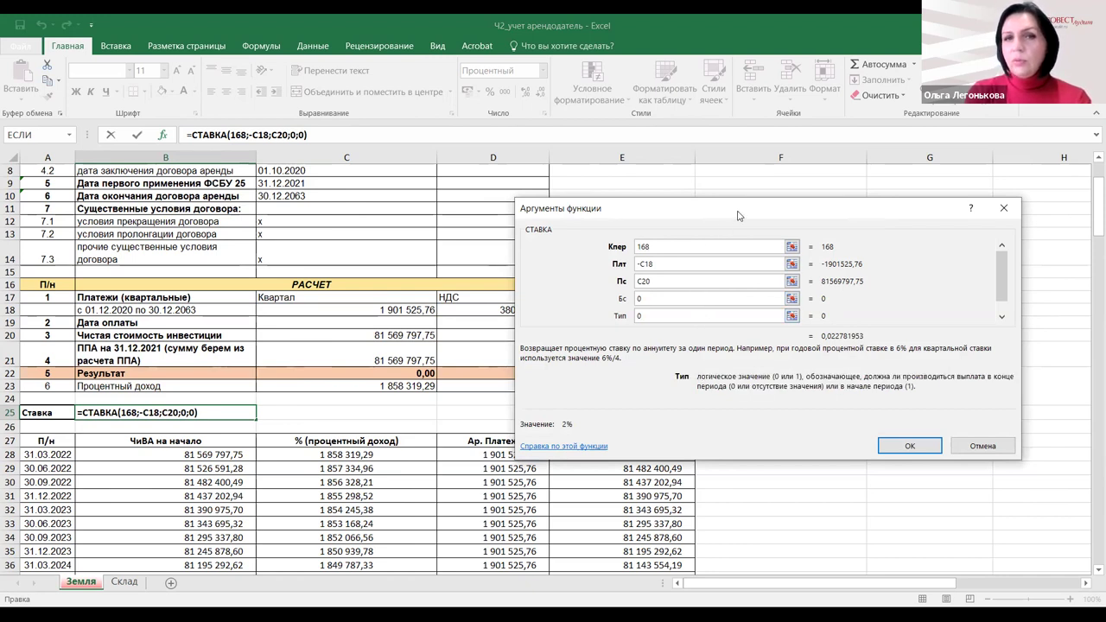
left_click_drag(734, 215, 553, 226)
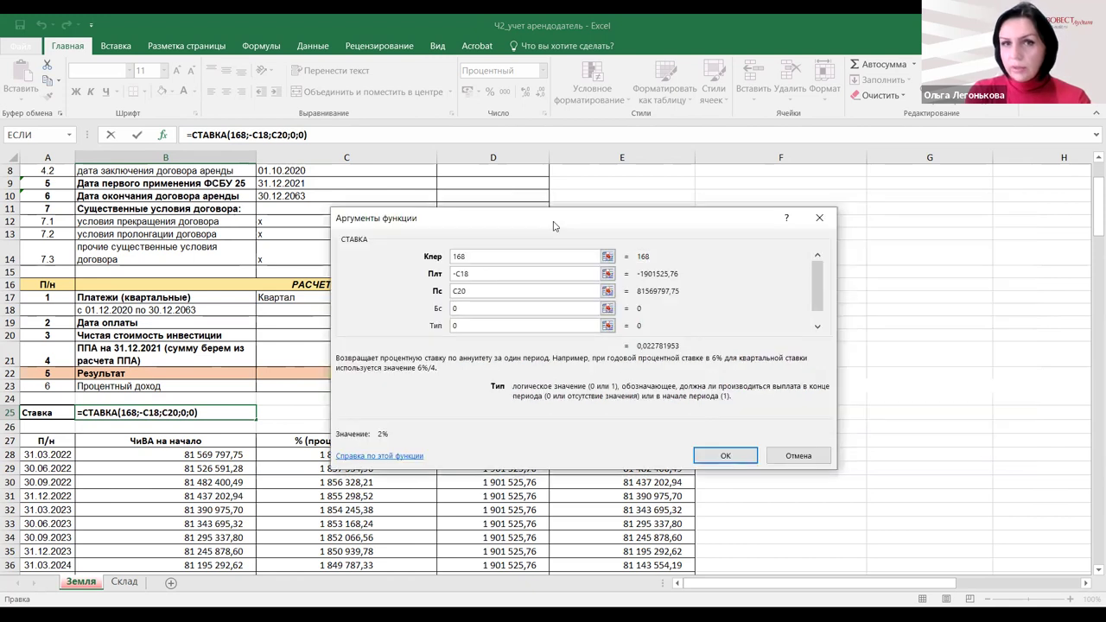
left_click(484, 273)
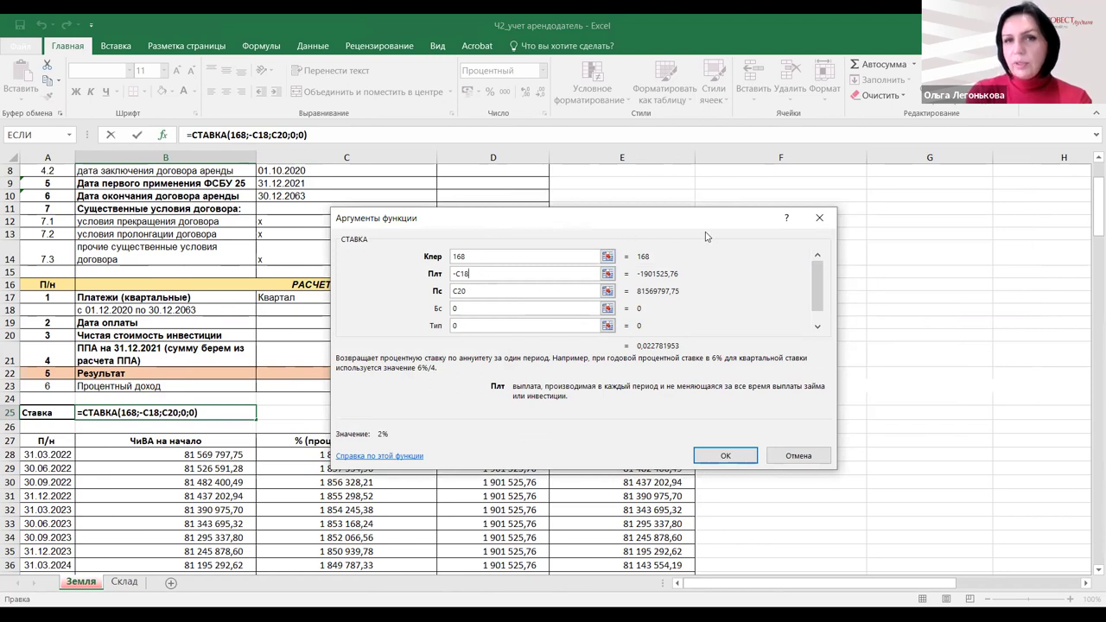
left_click(828, 218)
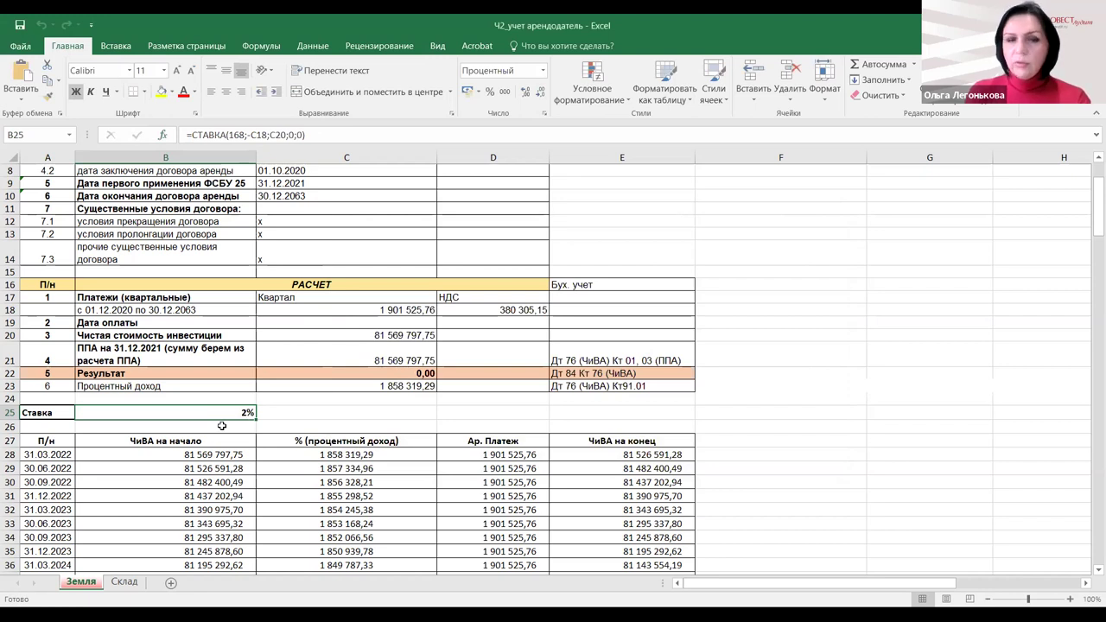
- Review the accounting entries in column E and the closing net investment values (ЧиВА на конец) in the schedule
left_click(672, 345)
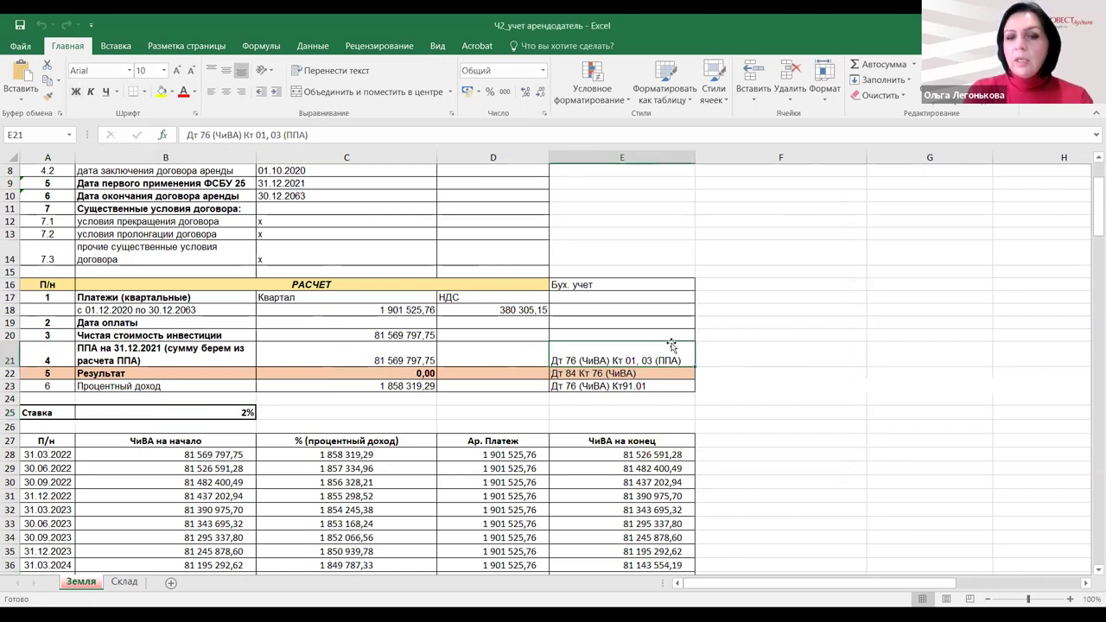
key("Down")
key("Down")
key("Down")
key("Down")
key("Down")
key("Down")
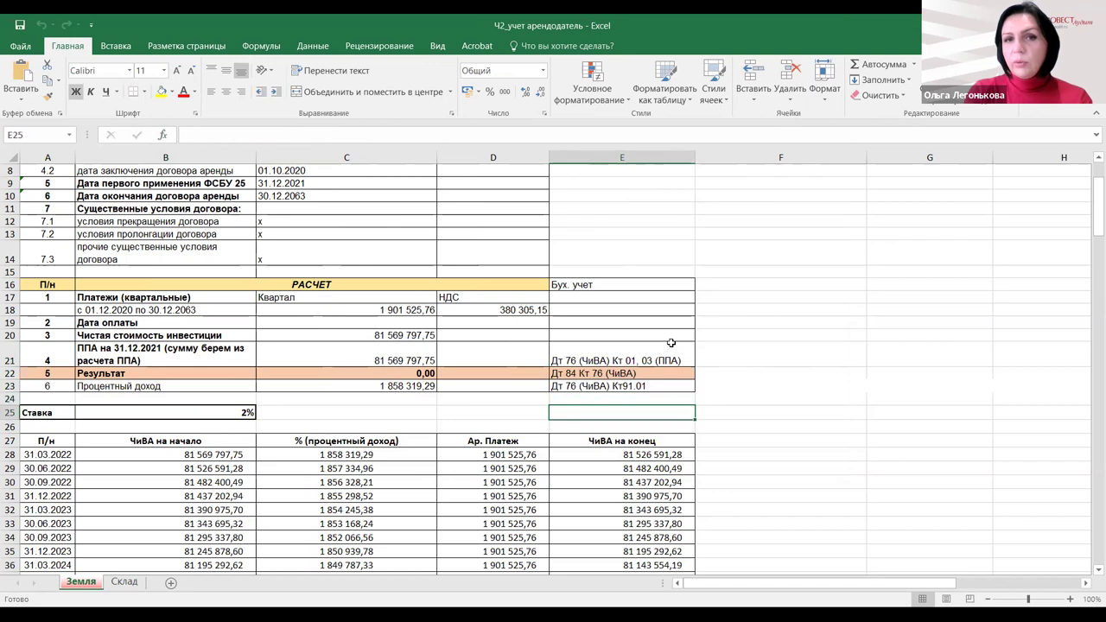
key("Down")
key("Down")
key("Down")
key("Down")
key("Down")
key("Down")
key("Down")
key("Down")
key("Down")
key("Down")
key("Down")
key("Down")
key("Down")
key("Down")
key("Down")
key("Down")
key("Down")
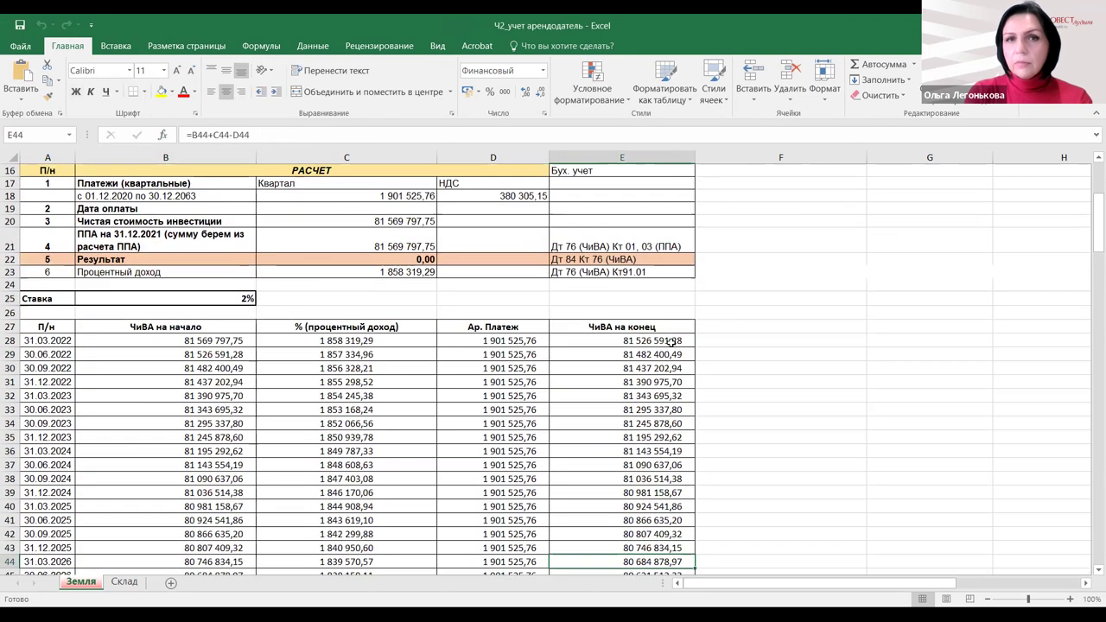
- Remove "(ППА)" from the accounting entry in E21 so it reads "Дт 76 (ЧиВА) Кт 01, 03"
left_click(571, 235)
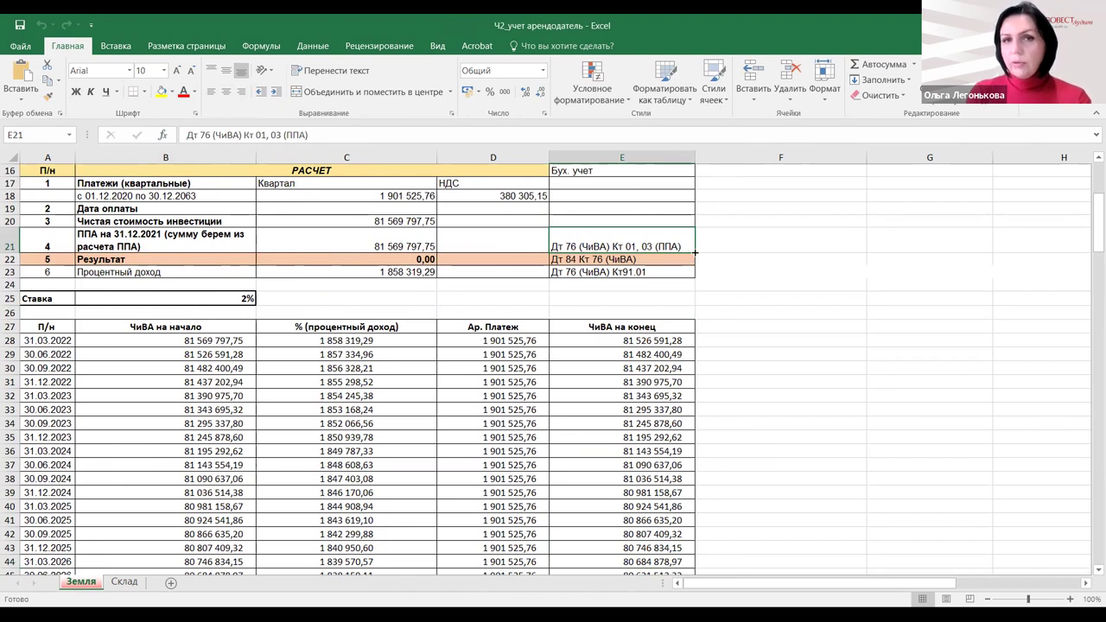
double_click(635, 248)
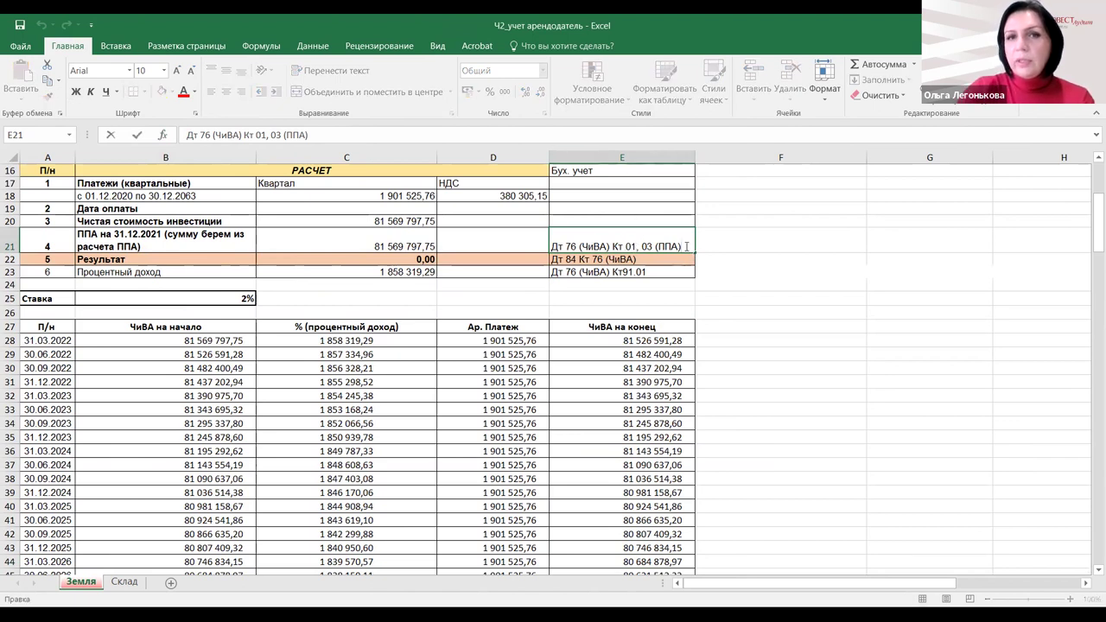
key("BackSpace")
key("BackSpace")
key("BackSpace")
key("BackSpace")
key("BackSpace")
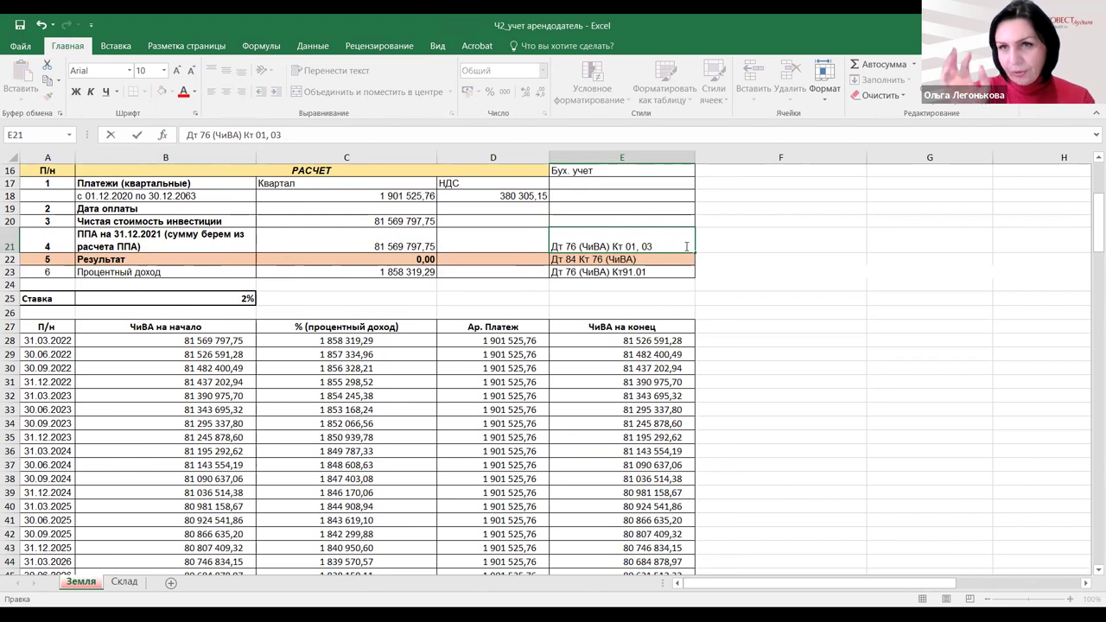
left_click(748, 252)
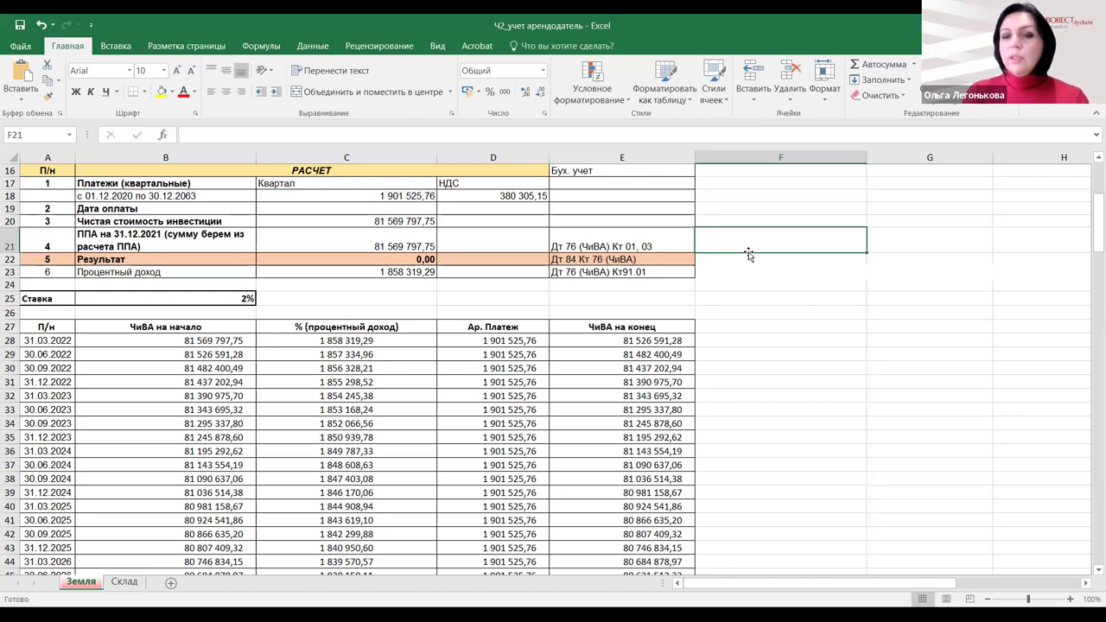
- Look down the schedule's quarterly dates in column A to 30.06.2026
key("Left")
key("Left")
key("Left")
key("Left")
key("Left")
key("Down")
key("Down")
key("Down")
key("Down")
key("Down")
key("Down")
key("Down")
key("Down")
key("Down")
key("Down")
key("Down")
key("Down")
key("Down")
key("Down")
key("Down")
key("Down")
key("Down")
key("Down")
key("Down")
key("Down")
key("Down")
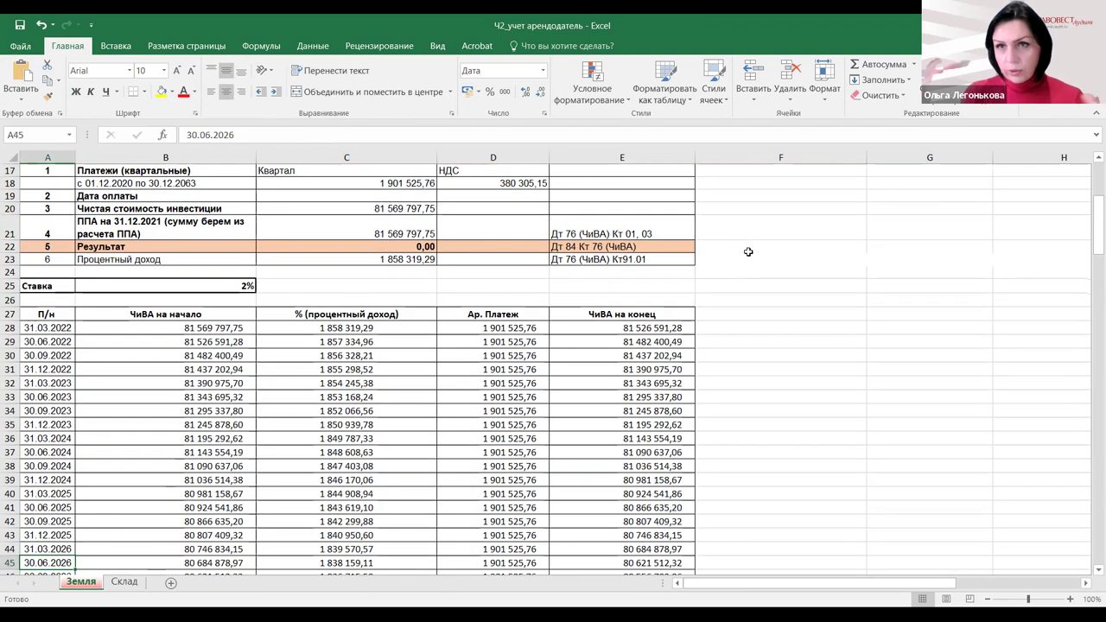
- Check the schedule's following quarterly dates in column A, from 30.09.2026 to 31.03.2028
key("Down")
key("Down")
key("Down")
key("Down")
key("Down")
key("Down")
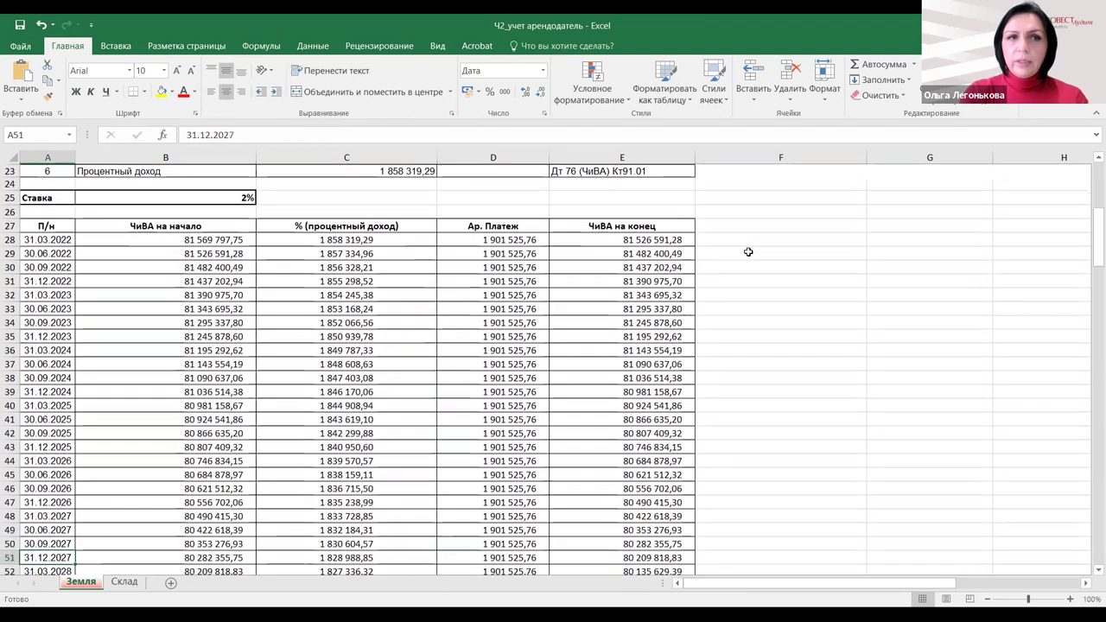
key("Down")
- Inspect the formulas in the schedule's 31.03.2022 row for opening net investment, interest income, lease payment and closing net investment, leaving them unchanged
left_click(52, 224)
left_click(191, 234)
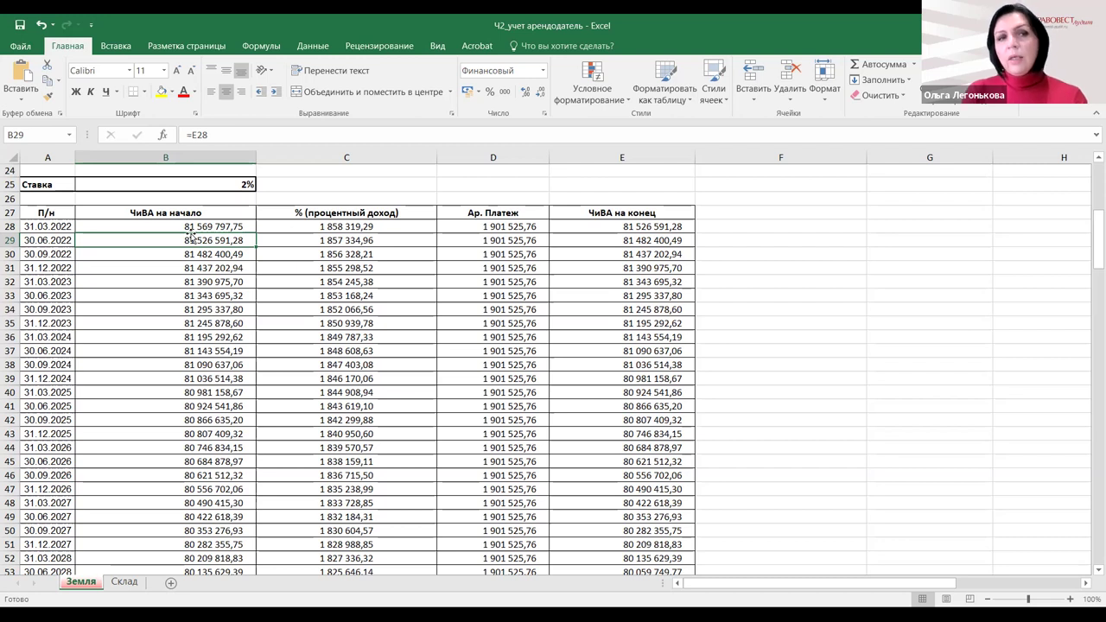
left_click(190, 226)
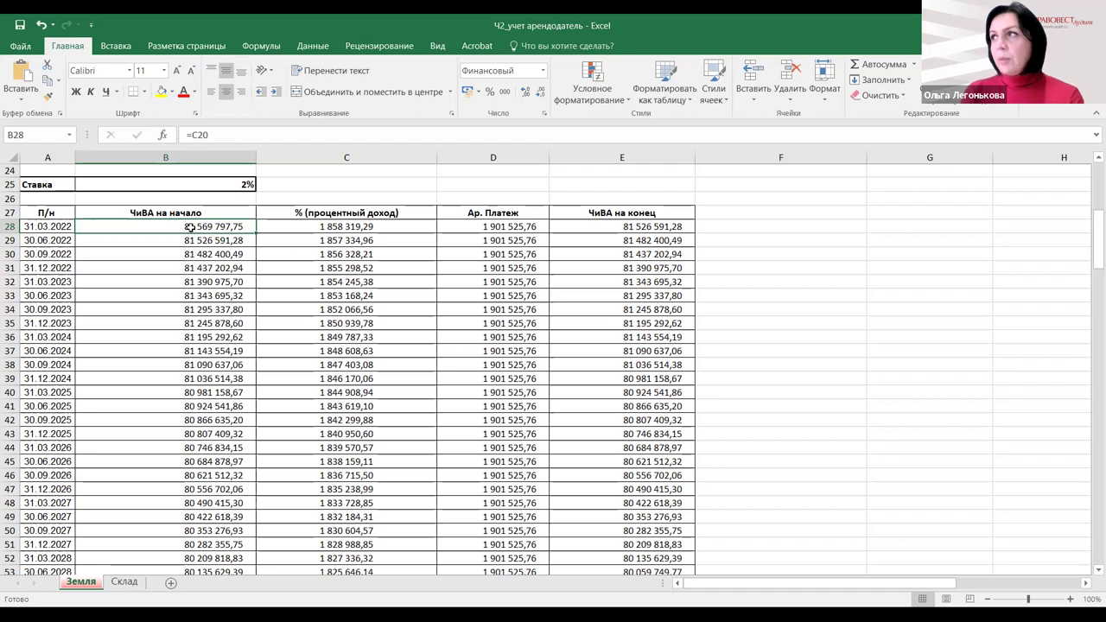
double_click(402, 225)
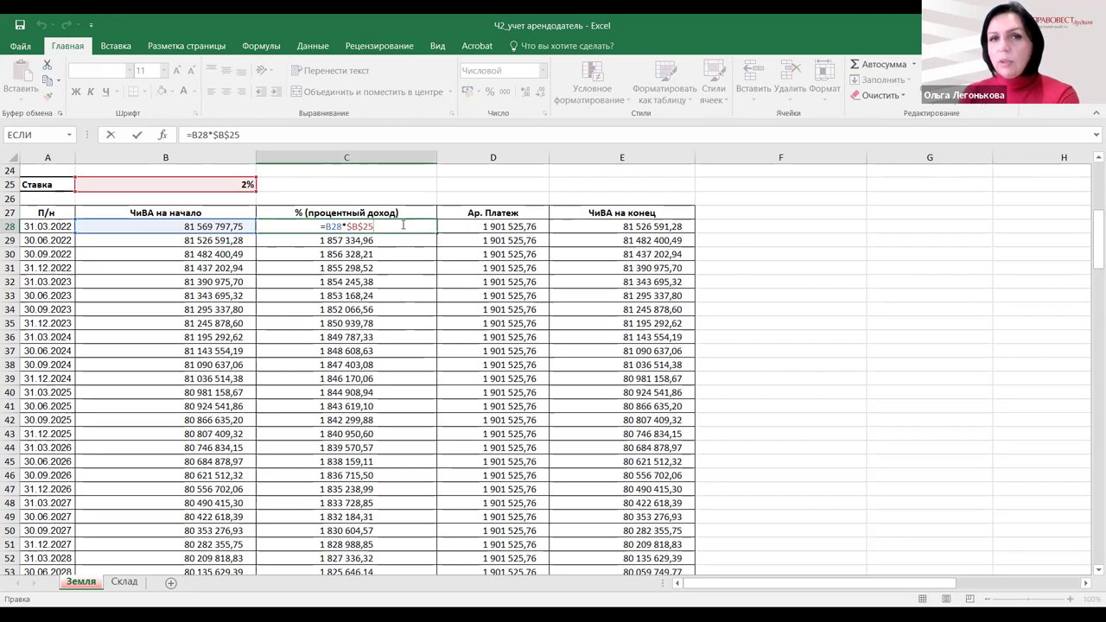
key("Return")
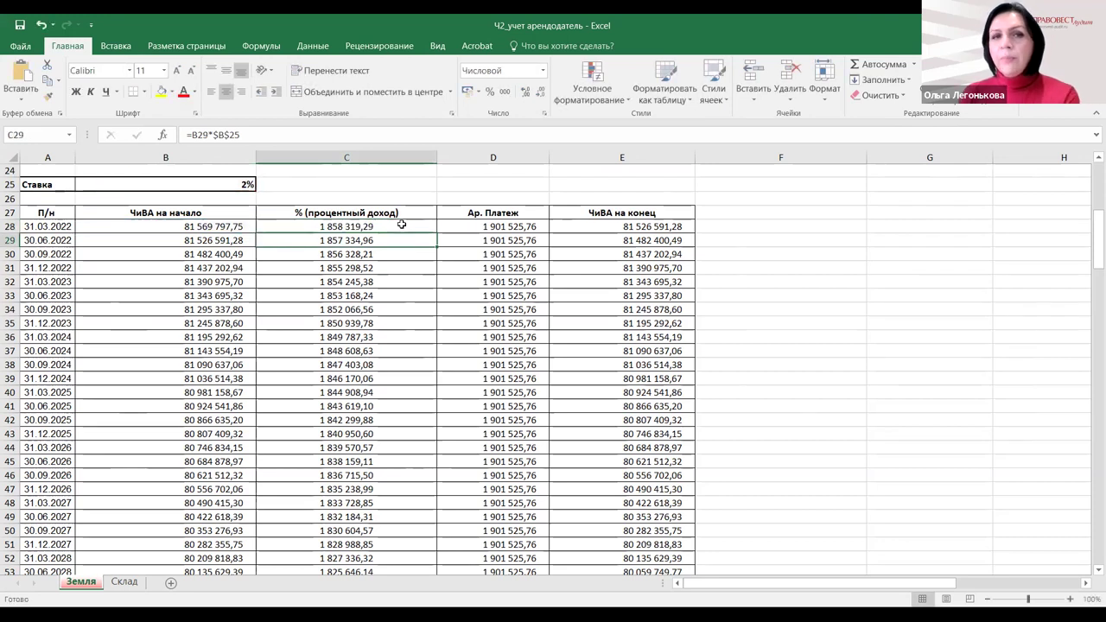
left_click(464, 225)
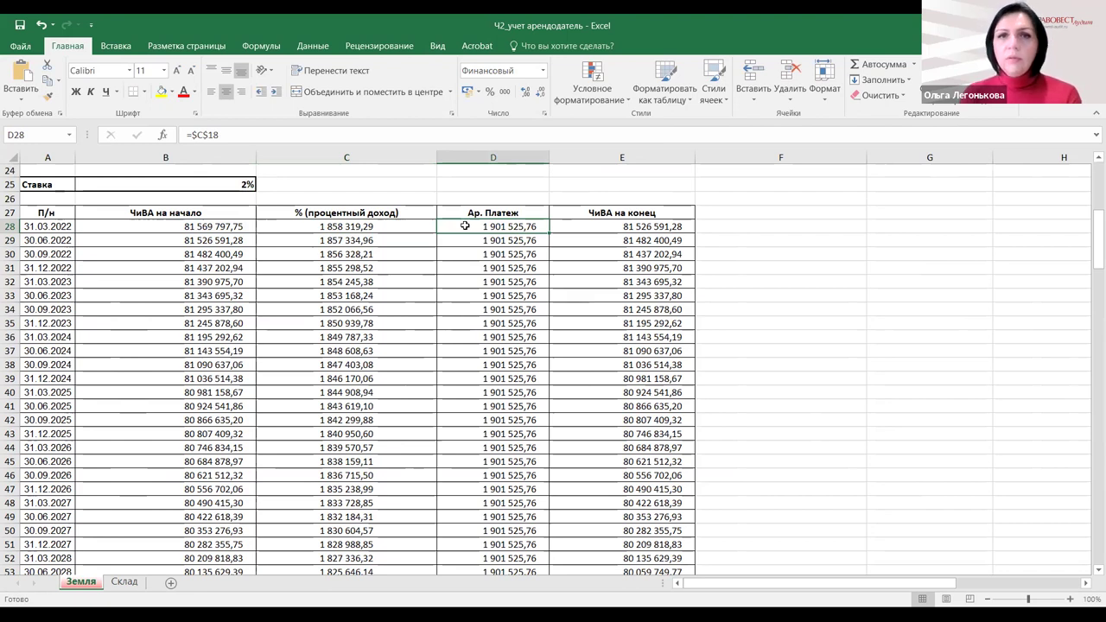
left_click(625, 227)
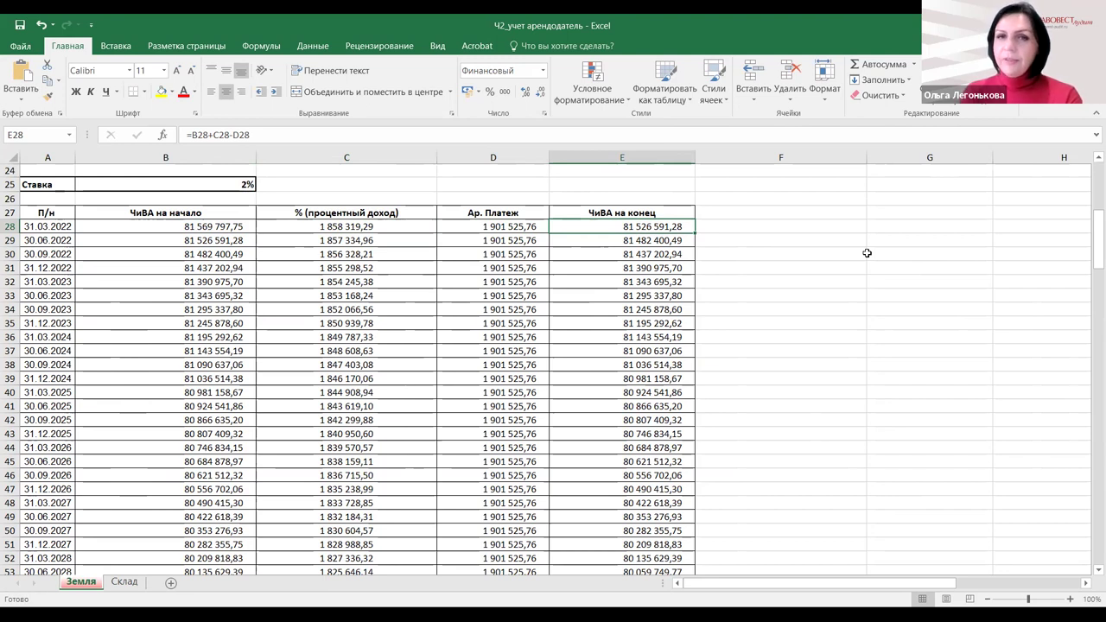
- Follow the closing net investment (ЧиВА на конец) column from E28 down past the schedule's last payment and totals rows
key("Down")
key("Down")
key("Down")
key("Down")
key("Down")
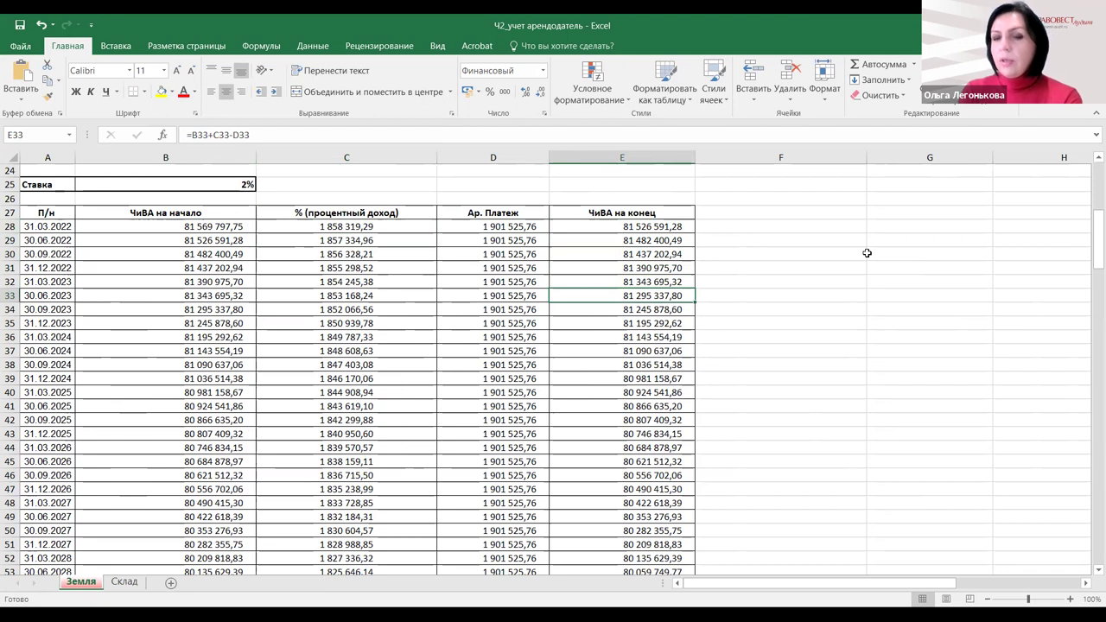
key("Down")
key("Down")
key("Down")
key("Down")
key("Down")
key("Down")
key("Down")
key("Down")
key("Down")
key("Down")
key("Down")
key("Down")
key("Down")
key("Down")
key("Down")
key("Down")
key("Down")
key("Down")
key("Down")
key("Down")
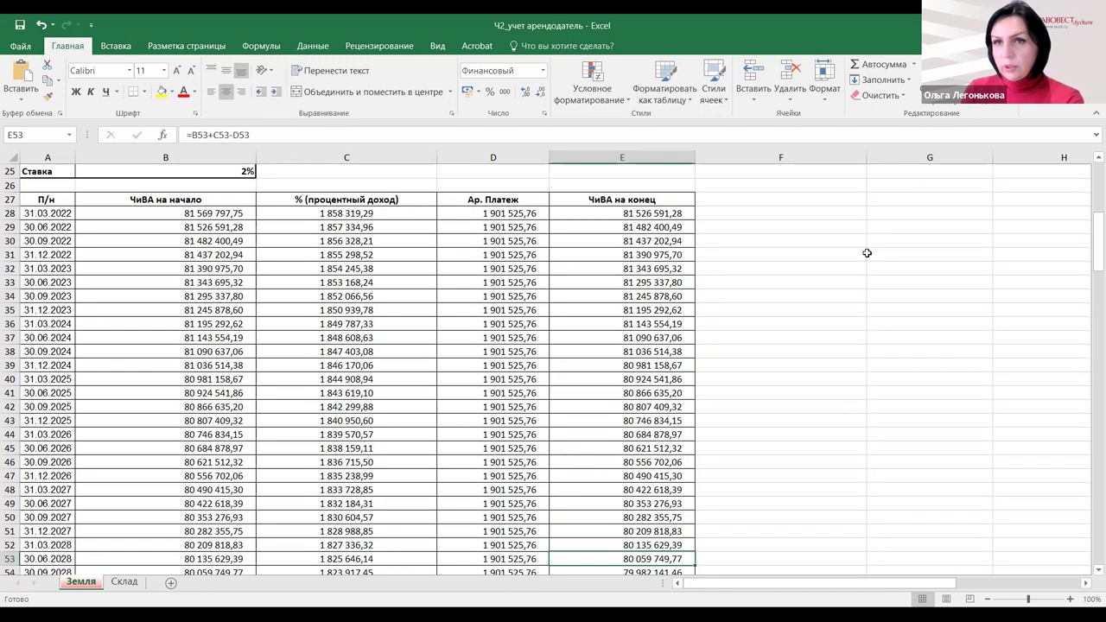
key("Down")
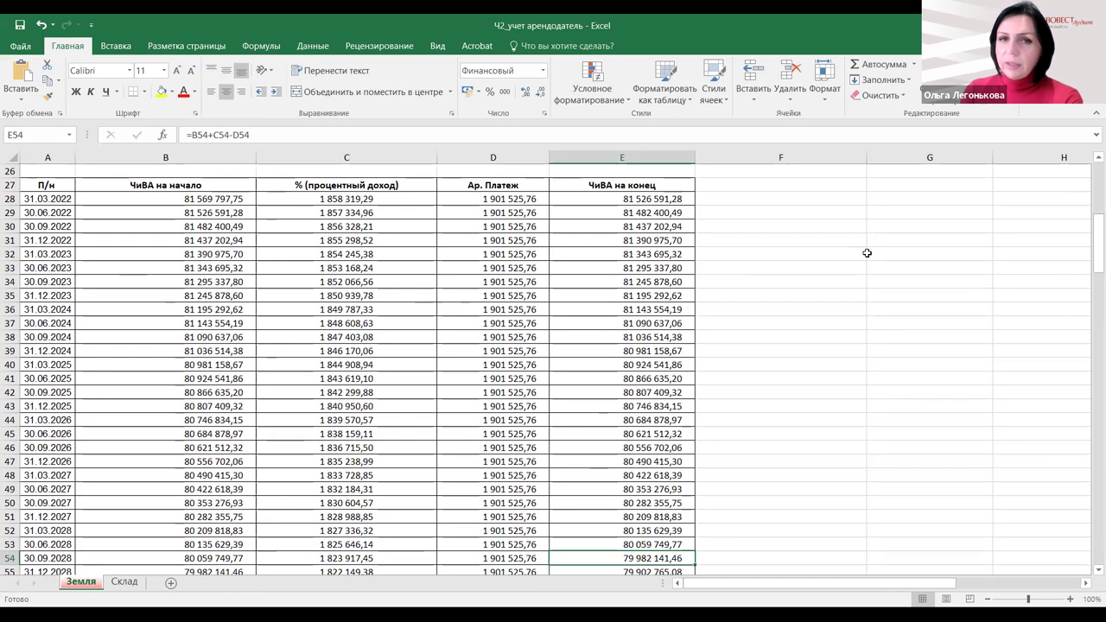
key("Down")
key("Down")
key("Down")
key("Down")
key("Down")
key("Down")
key("Down")
key("Down")
key("Down")
key("Down")
key("Down")
key("Down")
key("Down")
key("Down")
key("Down")
key("Down")
key("Down")
key("Down")
key("Down")
key("Down")
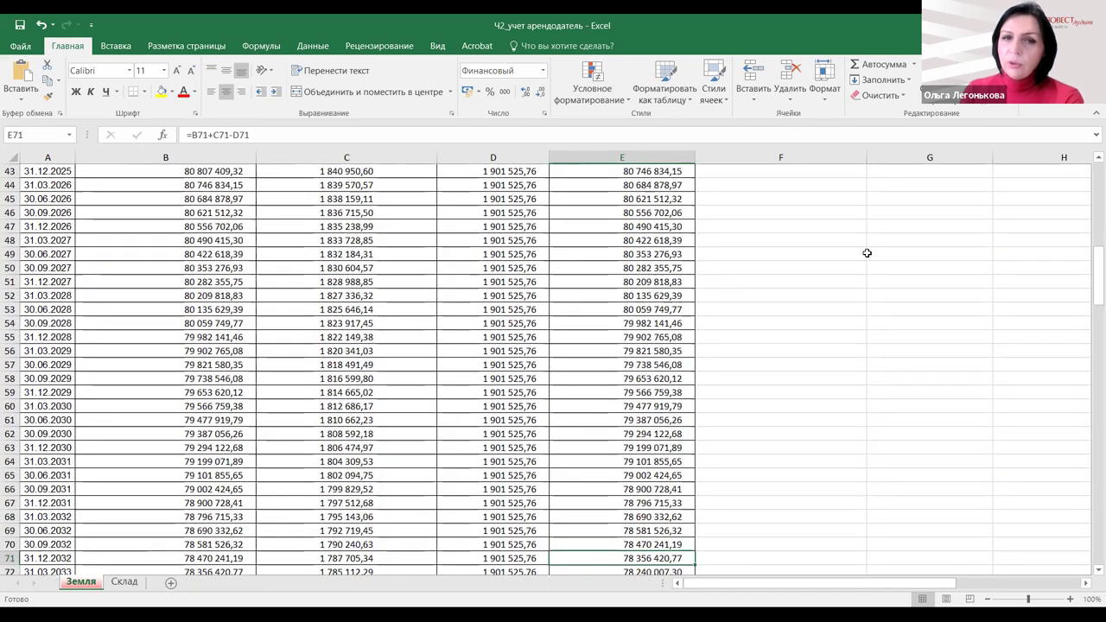
key("Down")
key("Down")
key("Down")
key("Down")
key("Down")
key("Down")
key("Down")
key("Down")
key("Down")
key("Down")
key("Down")
key("Down")
key("Down")
key("Down")
key("Down")
key("Down")
key("Down")
key("Down")
key("Down")
key("Down")
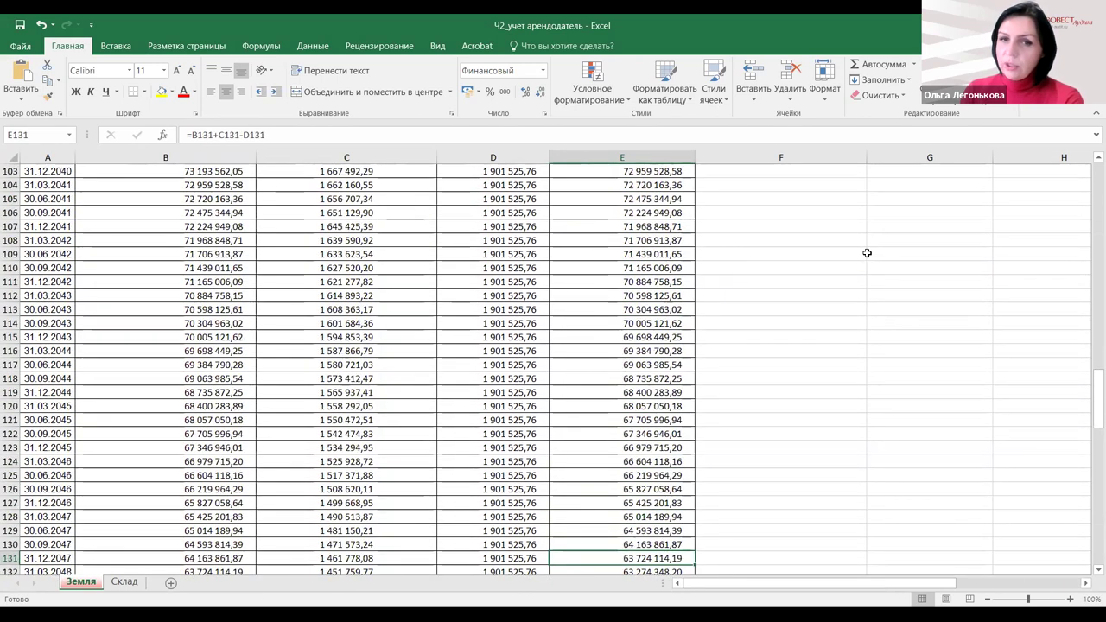
key("Down")
key("Down")
key("Down")
key("Down")
key("Down")
key("Down")
key("Down")
key("Down")
key("Down")
key("Down")
key("Down")
key("Down")
key("Down")
key("Down")
key("Down")
key("Down")
key("Down")
key("Down")
key("Down")
key("Down")
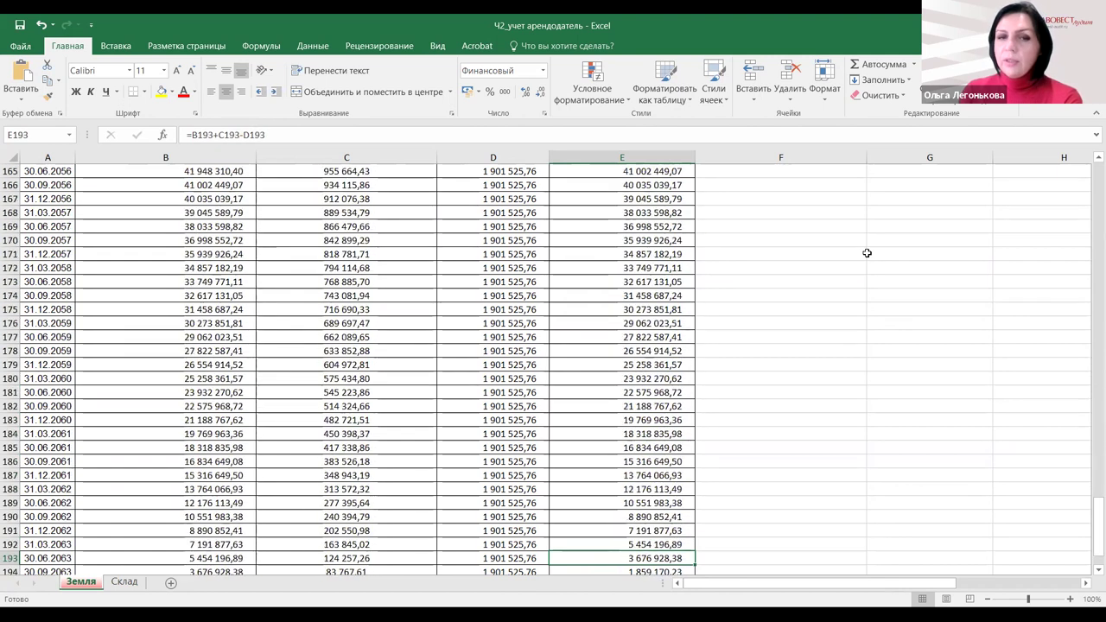
key("Down")
key("Down")
key("Down")
key("Down")
key("Down")
key("Down")
key("Down")
key("Down")
key("Down")
key("Down")
key("Down")
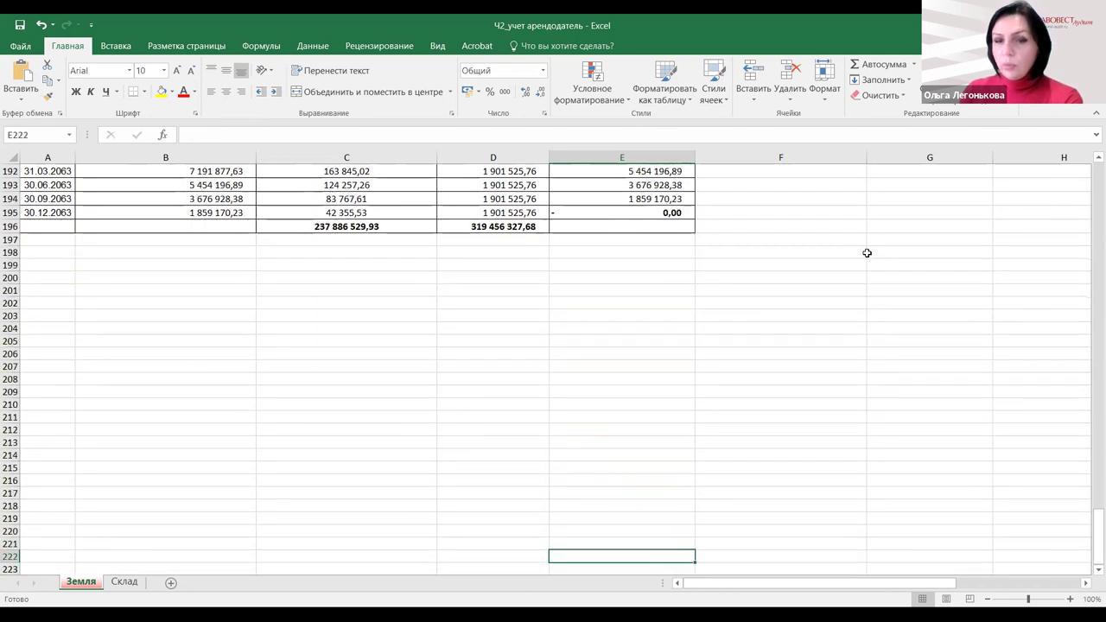
- Go back to E195 and examine the closing net investment for the final payment date, 30.12.2063
key("Up")
key("Up")
key("Up")
key("Up")
key("Up")
key("Up")
key("Up")
key("Up")
key("Up")
key("Up")
key("Up")
key("Up")
key("Up")
key("Up")
key("Up")
key("Up")
key("Up")
key("Up")
key("Up")
key("Up")
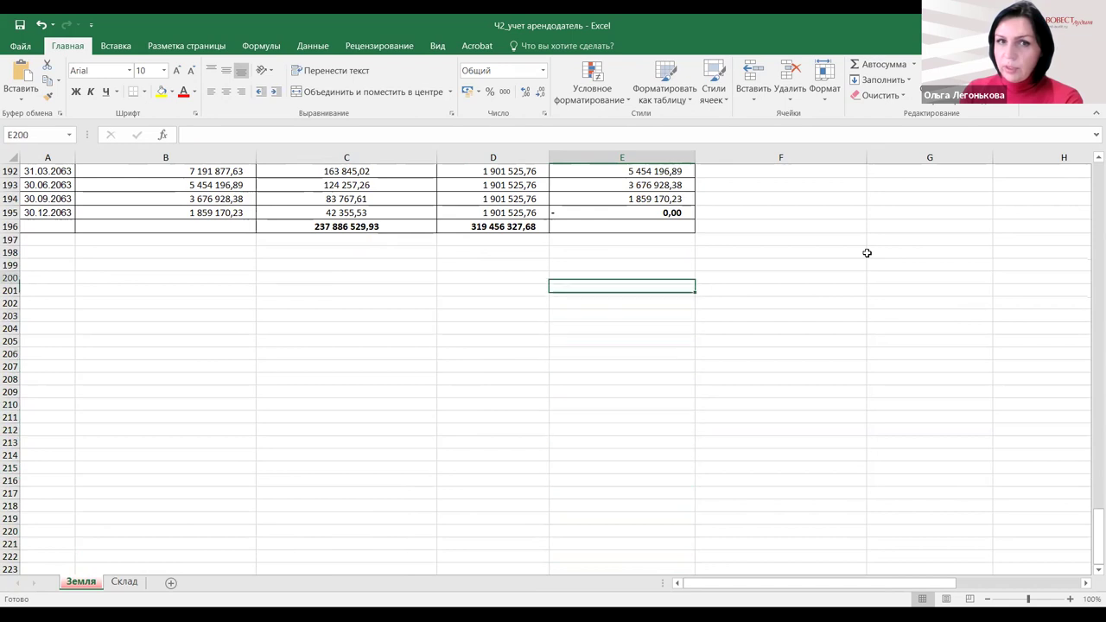
key("Down")
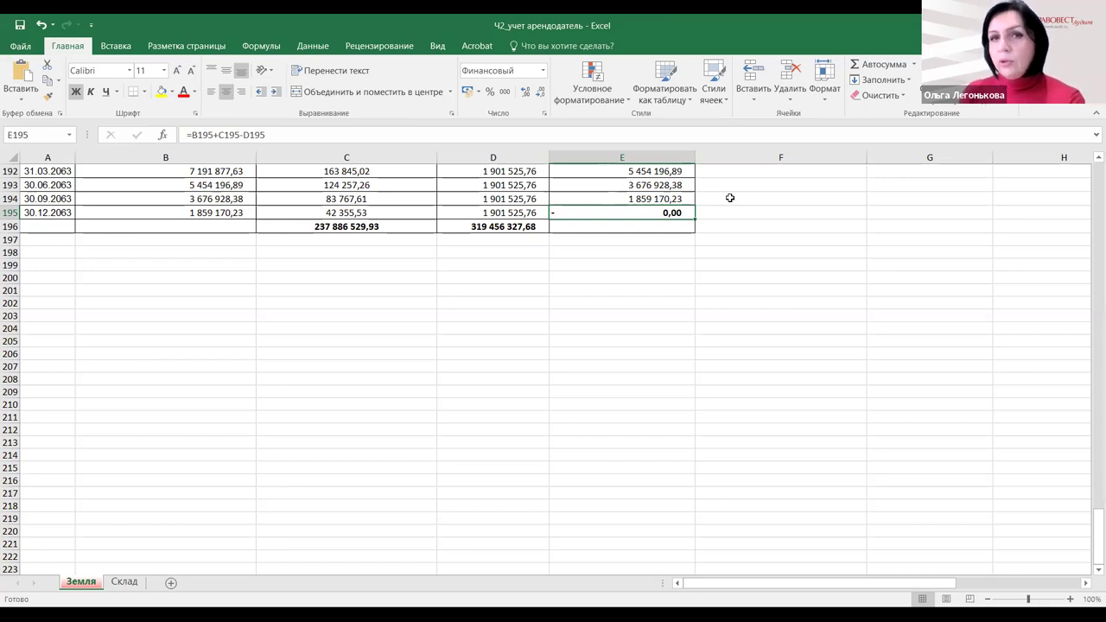
- Go back through the payment schedule along column F, from row 192 up to the lease's general conditions (ОБЩИЕ УСЛОВИЯ) in row 1
left_click(813, 174)
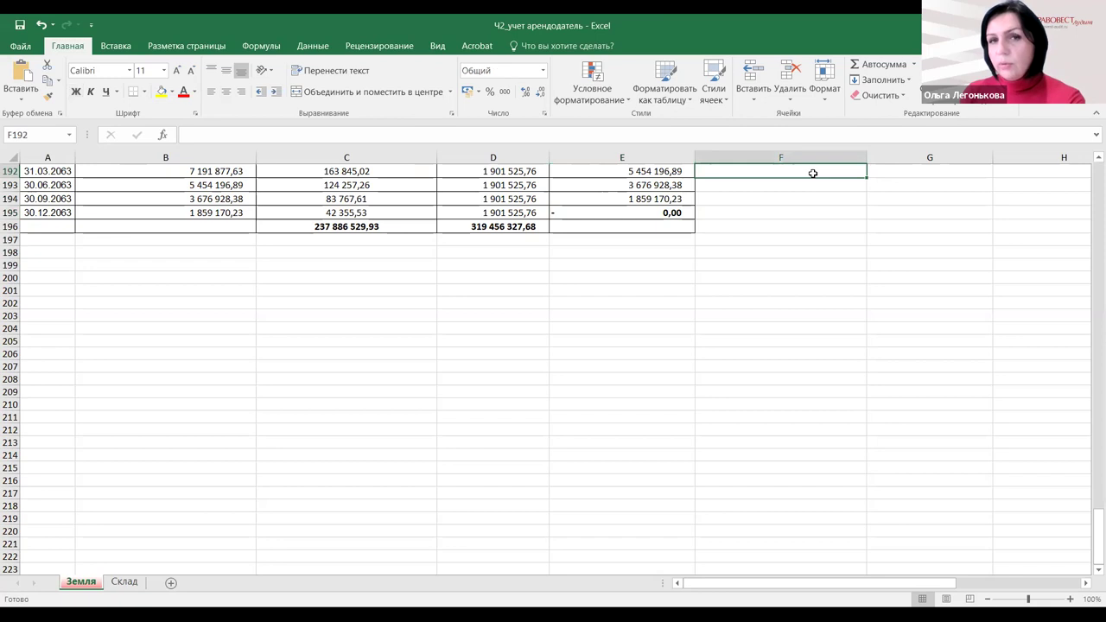
key("Up")
key("Up")
key("Up")
key("Up")
key("Up")
key("Up")
key("Up")
key("Up")
key("Up")
key("Up")
key("Up")
key("Up")
key("Up")
key("Up")
key("Up")
key("Up")
key("Up")
key("Up")
key("Up")
key("Up")
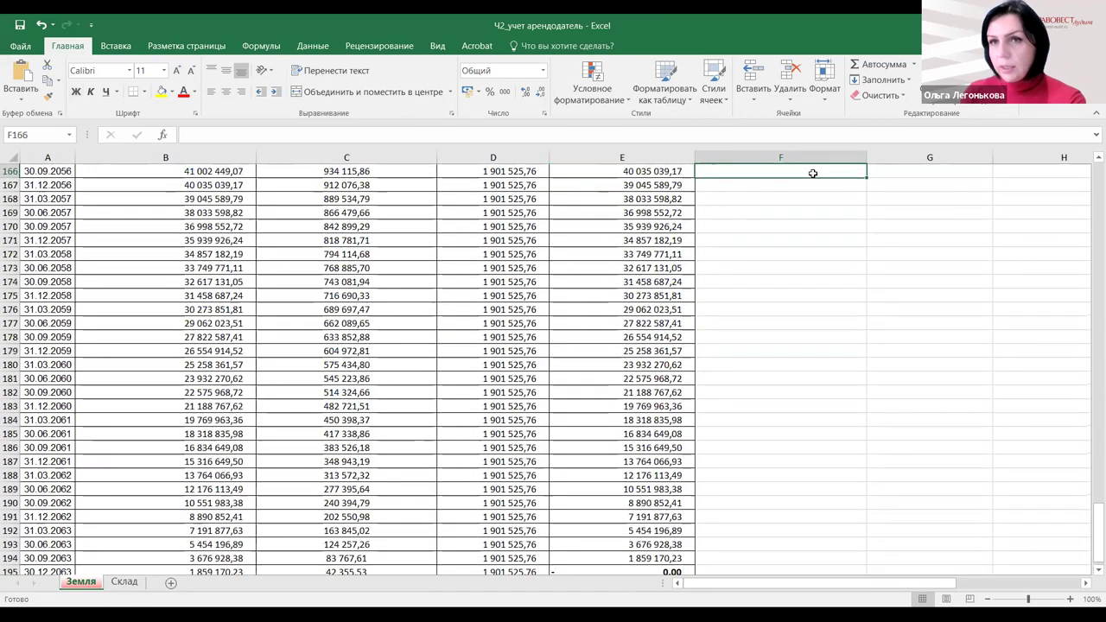
key("Up")
key("Up")
key("Up")
key("Up")
key("Up")
key("Up")
key("Up")
key("Up")
key("Up")
key("Up")
key("Up")
key("Up")
key("Up")
key("Up")
key("Up")
key("Up")
key("Up")
key("Up")
key("Up")
key("Up")
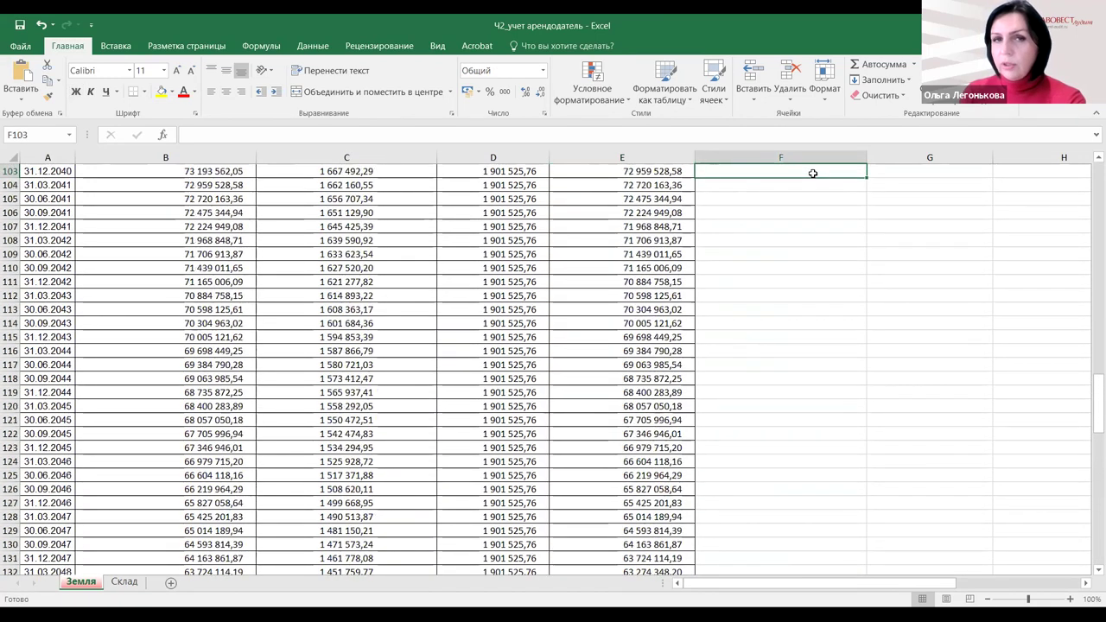
key("Up")
key("Up")
key("Up")
key("Up")
key("Up")
key("Up")
key("Up")
key("Up")
key("Up")
key("Up")
key("Up")
key("Up")
key("Up")
key("Up")
key("Up")
key("Up")
key("Up")
key("Up")
key("Up")
key("Up")
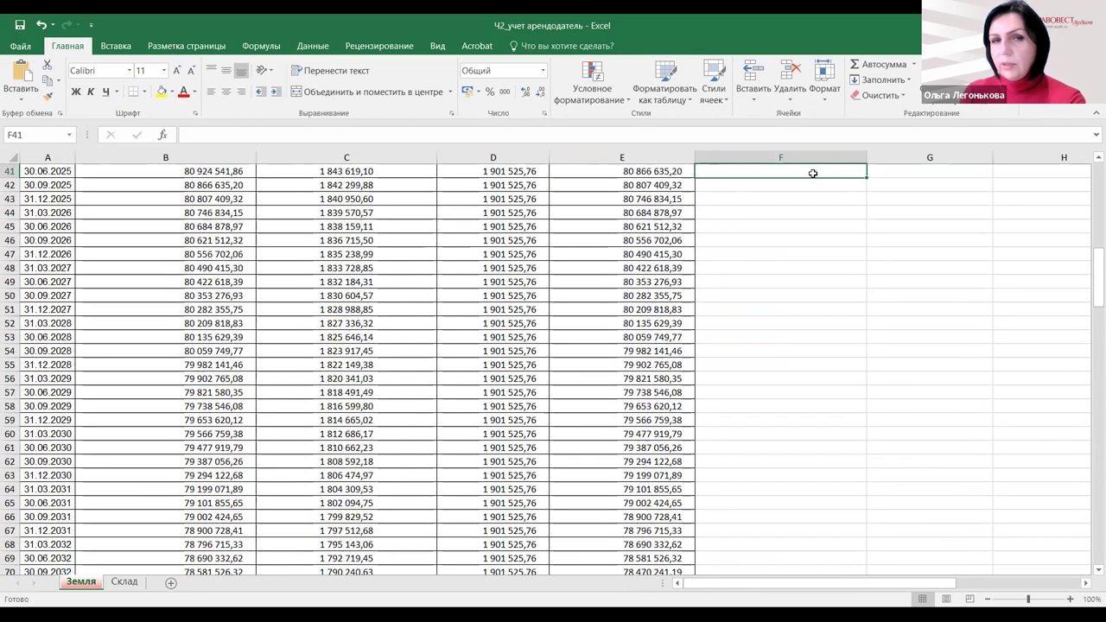
key("Up")
key("Up")
key("Up")
key("Up")
key("Up")
key("Up")
key("Up")
key("Up")
key("Up")
key("Up")
key("Up")
key("Up")
key("Up")
key("Up")
key("Up")
key("Up")
key("Up")
key("Up")
key("Up")
key("Up")
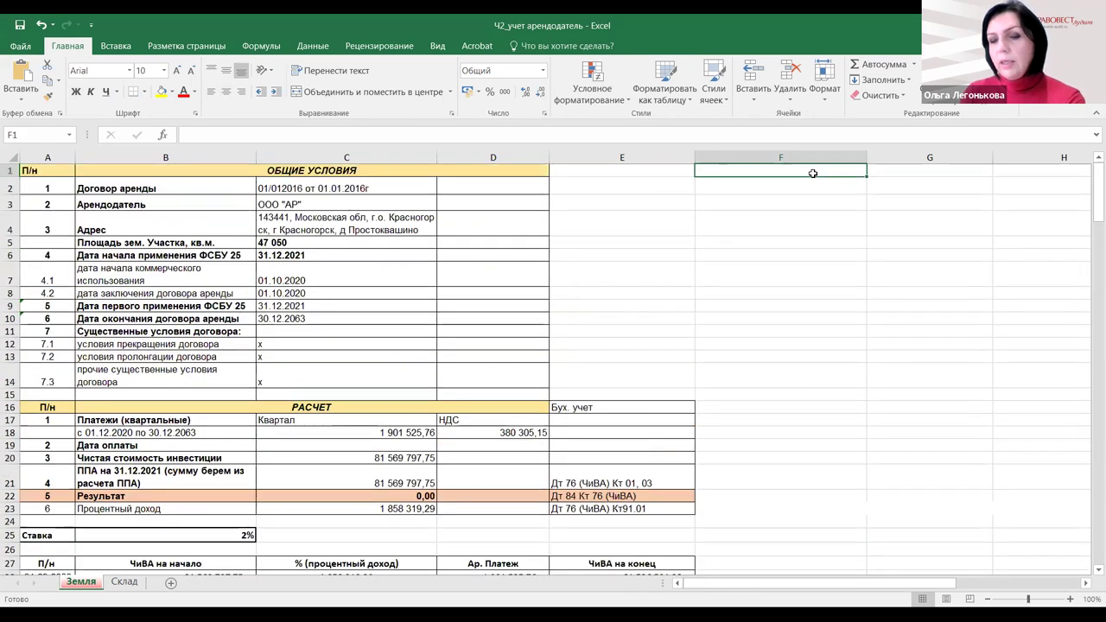